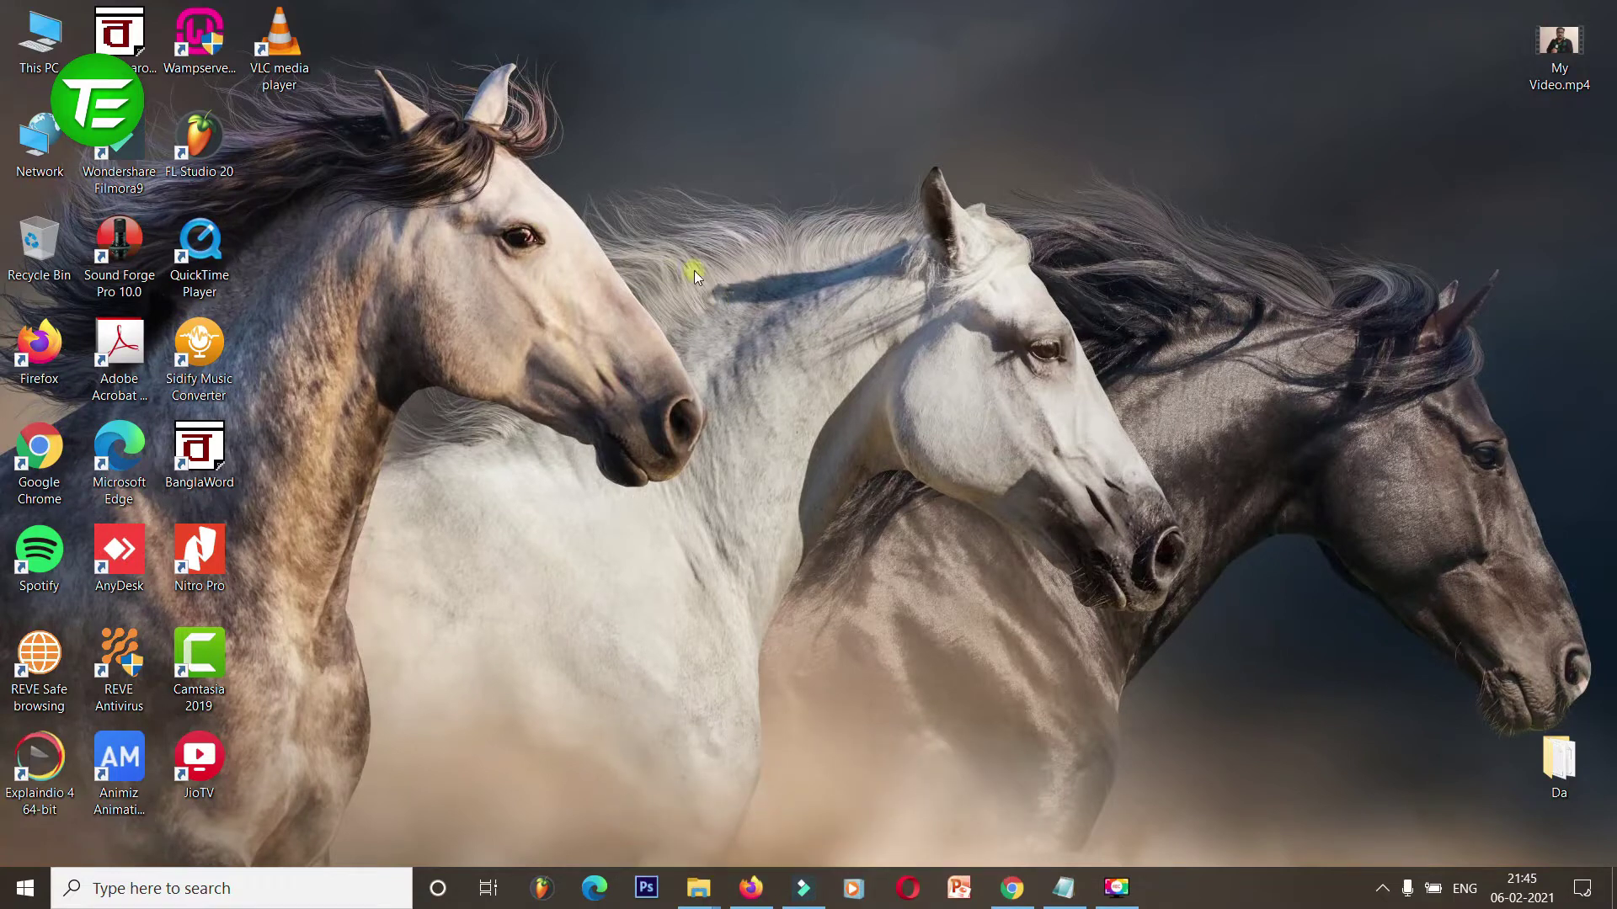
- Launch VLC media player and preview My Video.mp4 from the desktop in the default player, closing that player when finished
{"action": "double_click", "coordinate": [277, 51]}
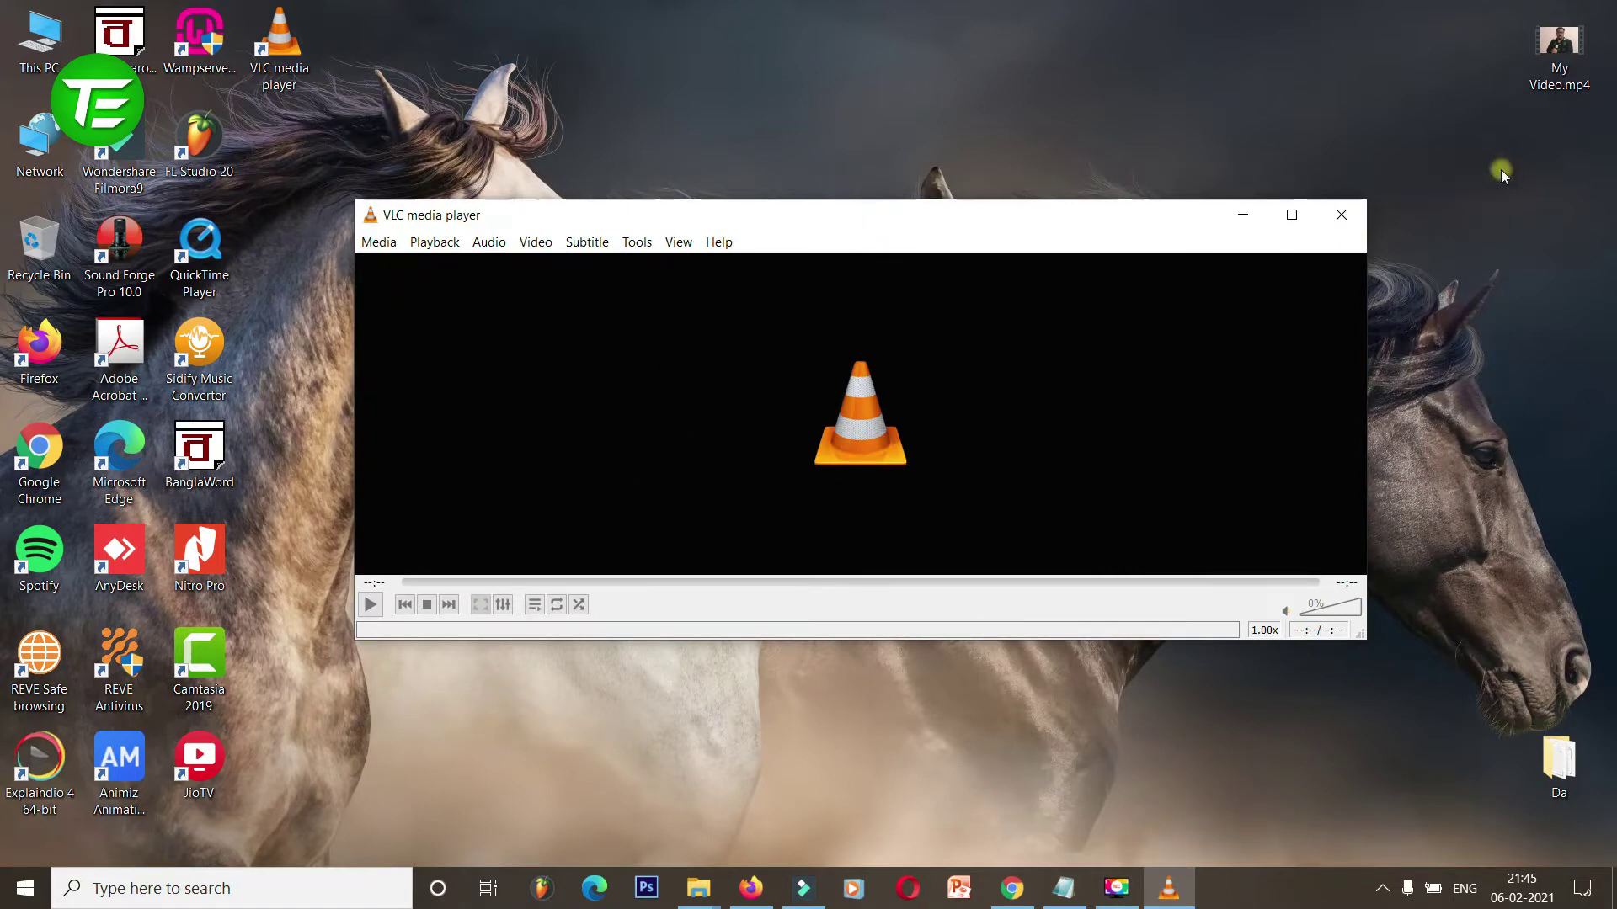
{"action": "left_click", "coordinate": [1563, 75]}
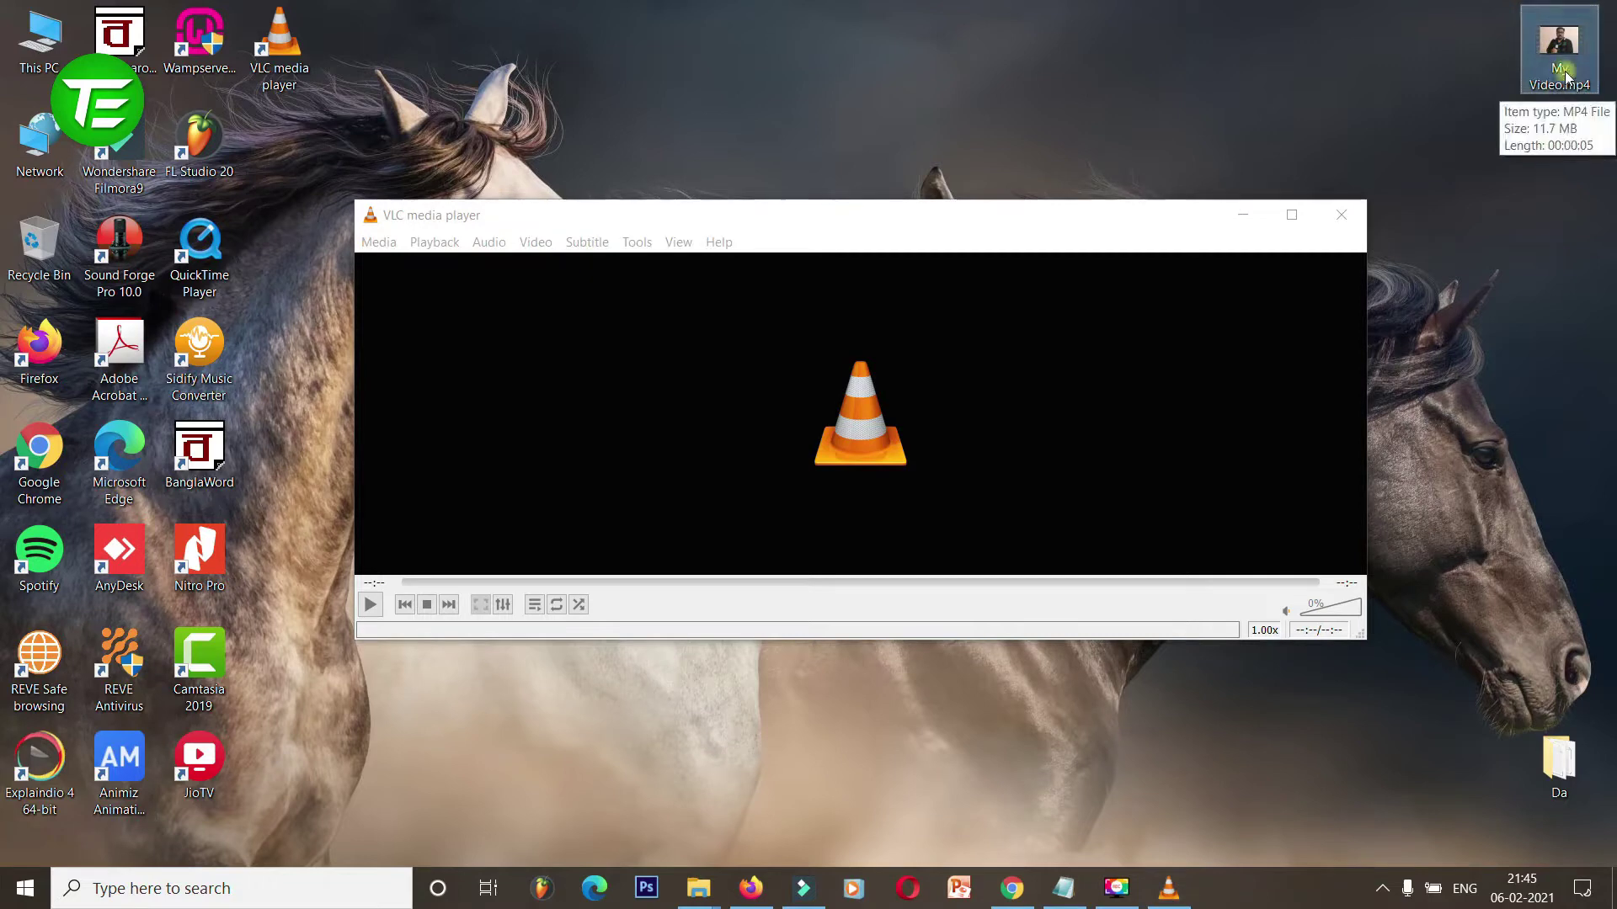
{"action": "double_click", "coordinate": [1563, 74]}
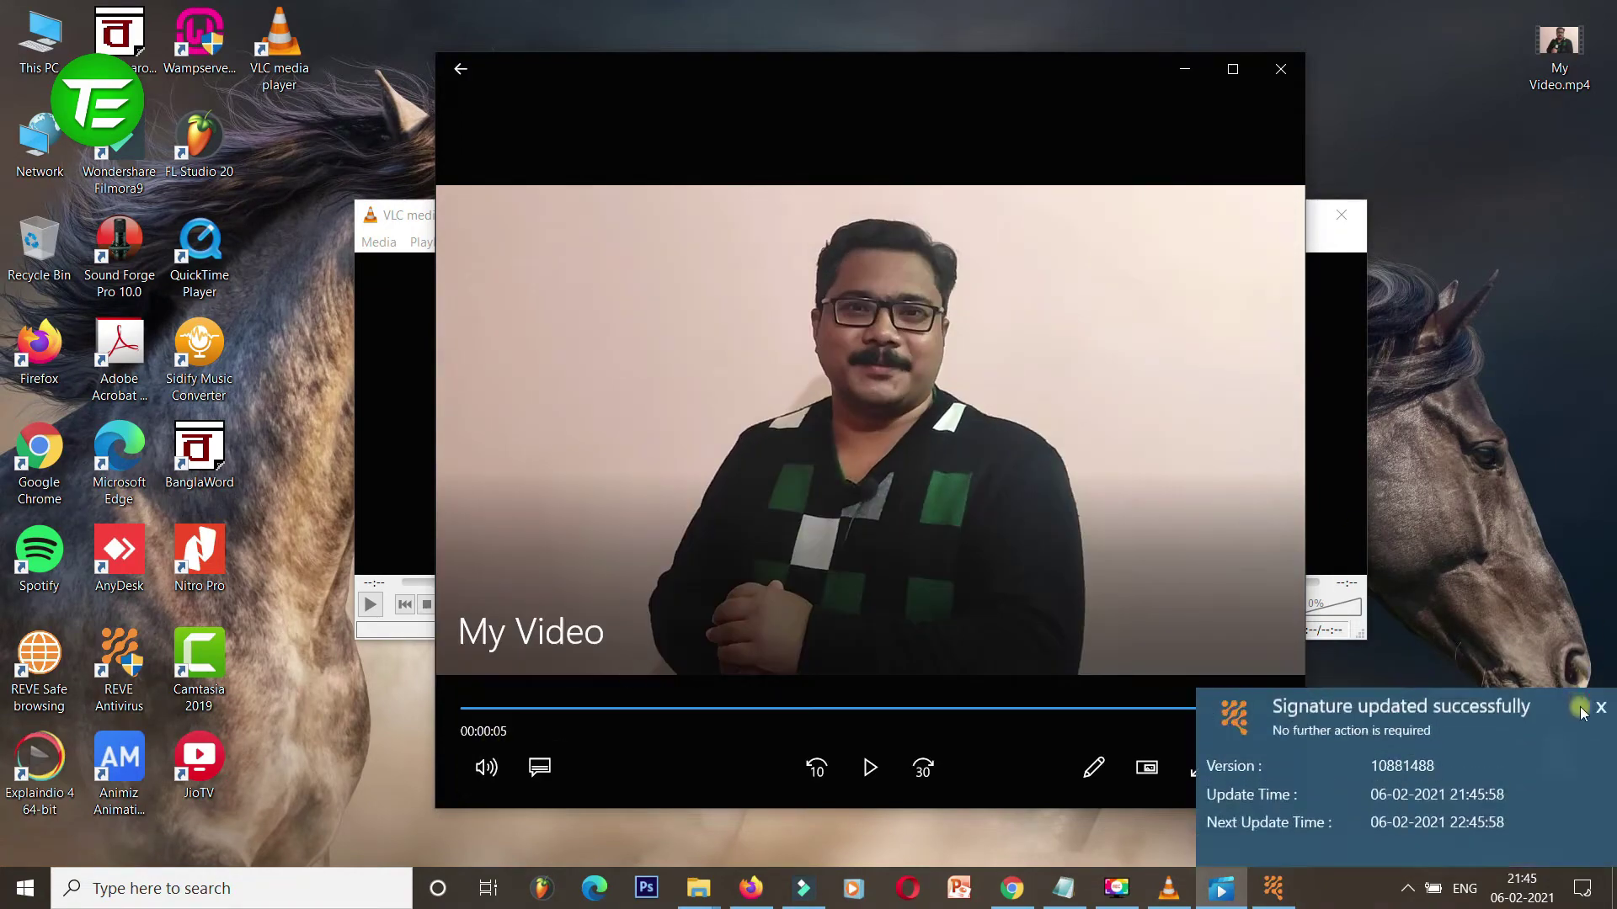
{"action": "left_click", "coordinate": [1582, 713]}
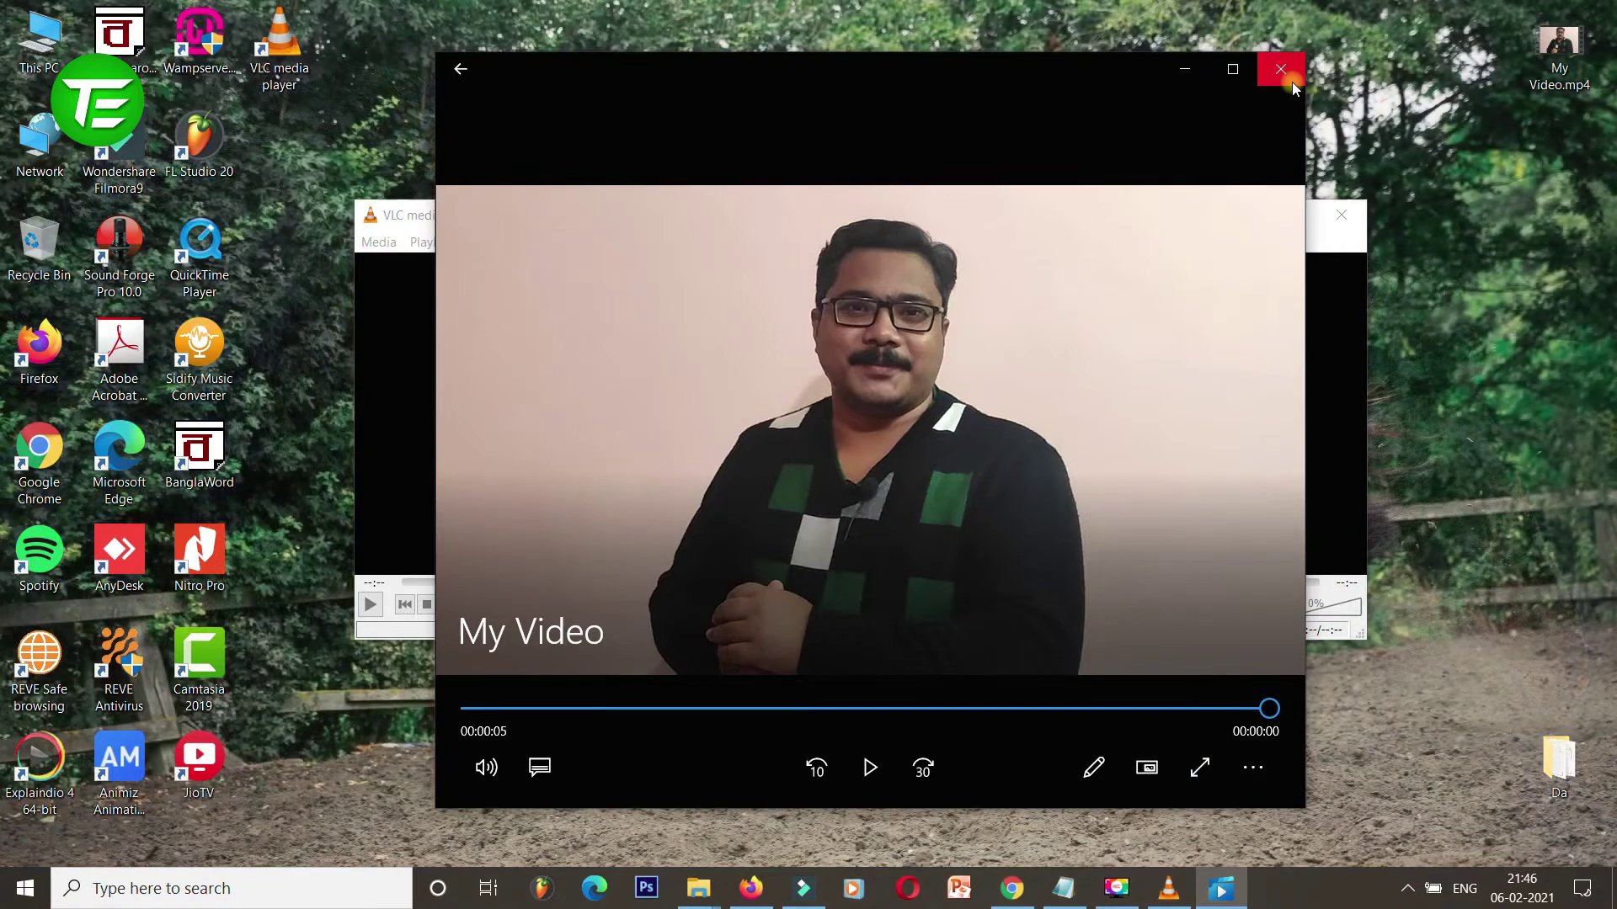
{"action": "left_click", "coordinate": [1292, 80]}
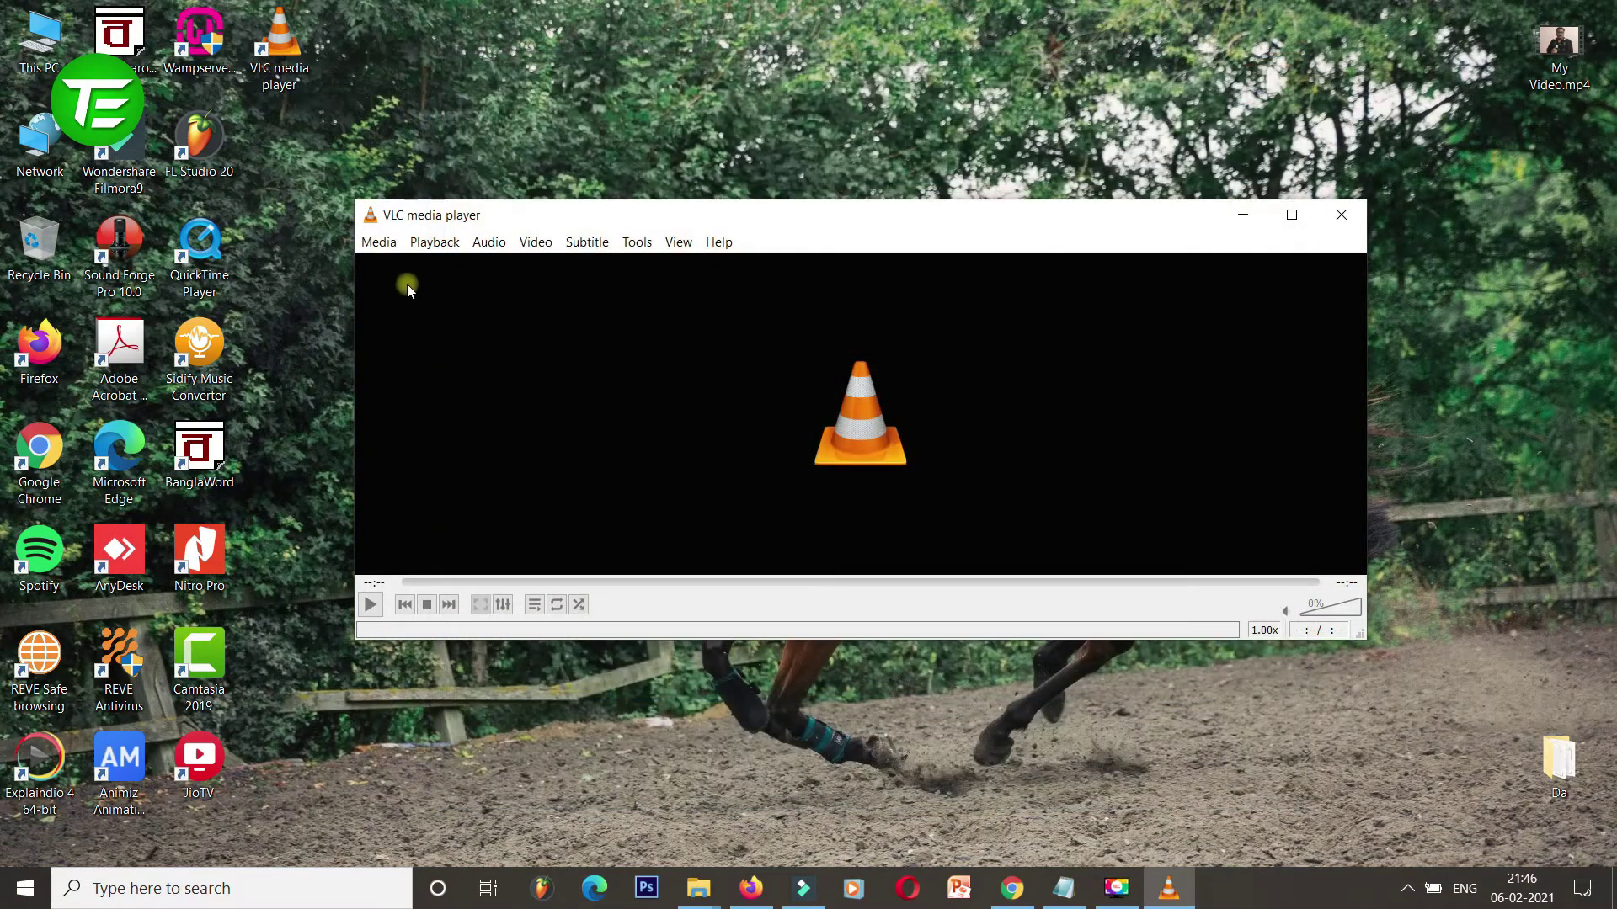
- Start a Convert / Save job in VLC and add My Video.mp4 from the Desktop as the source file
{"action": "left_click", "coordinate": [380, 244]}
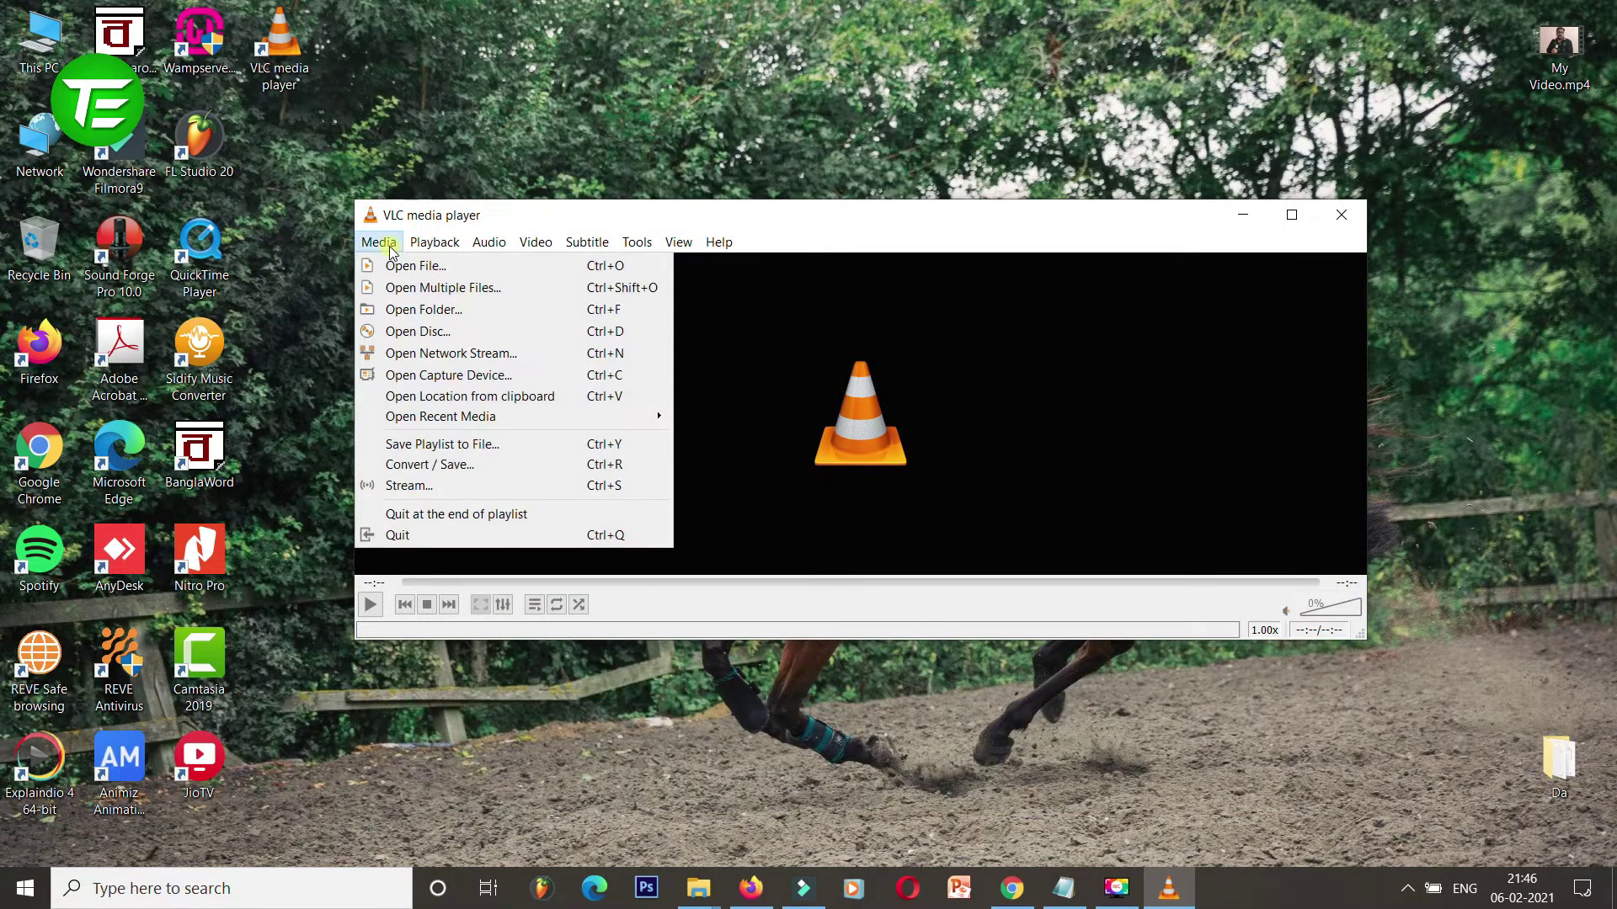
{"action": "left_click", "coordinate": [462, 465]}
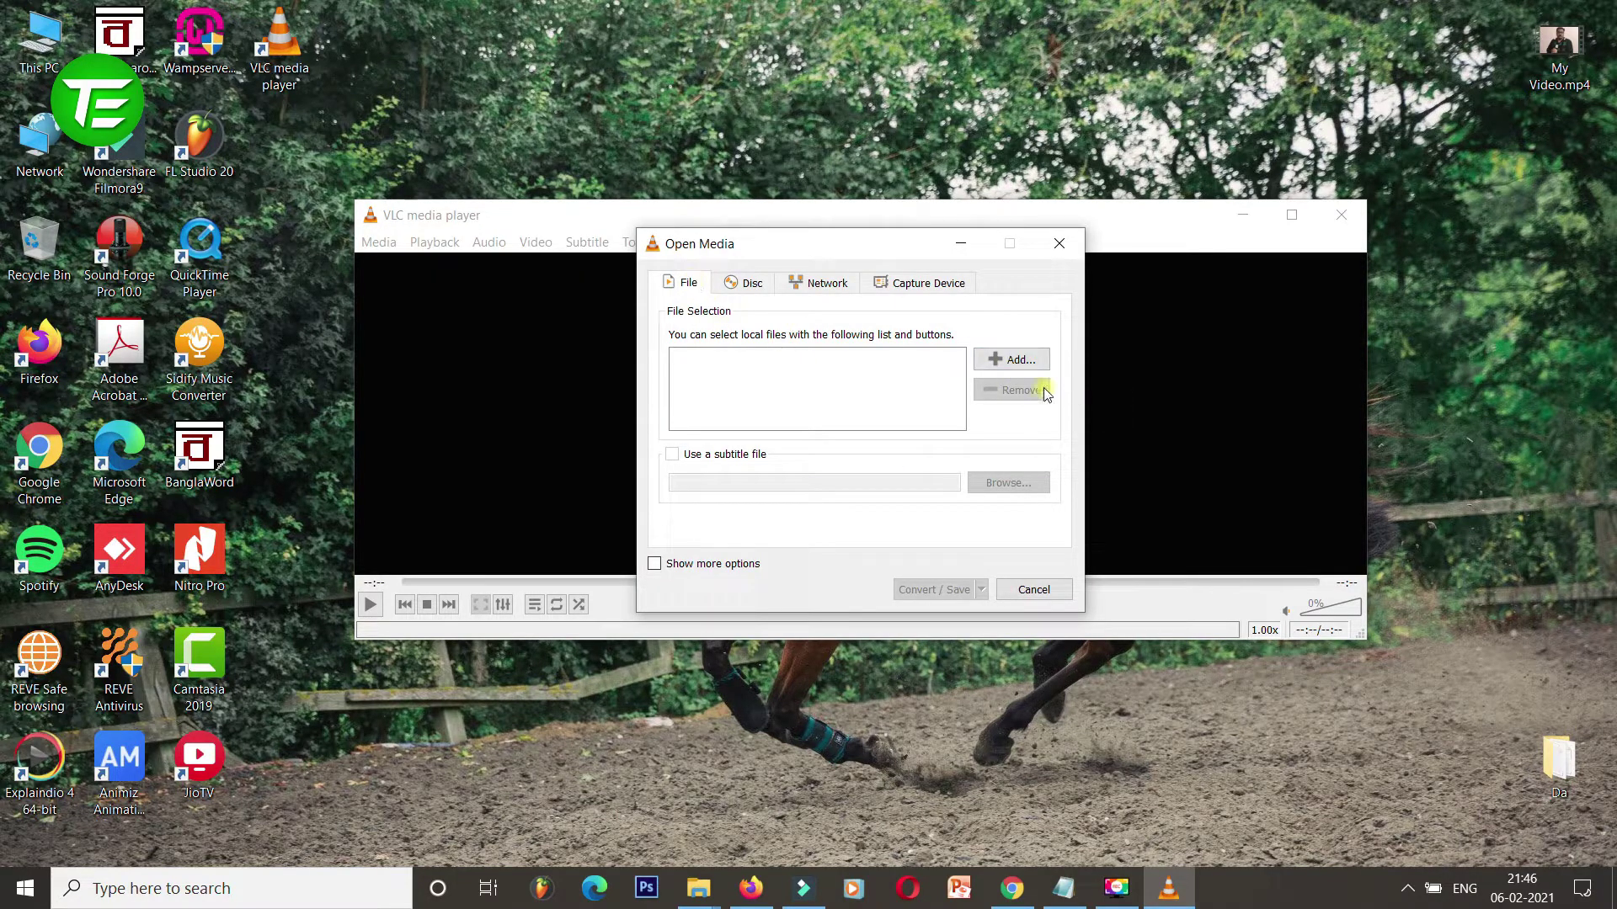
{"action": "left_click", "coordinate": [1027, 361]}
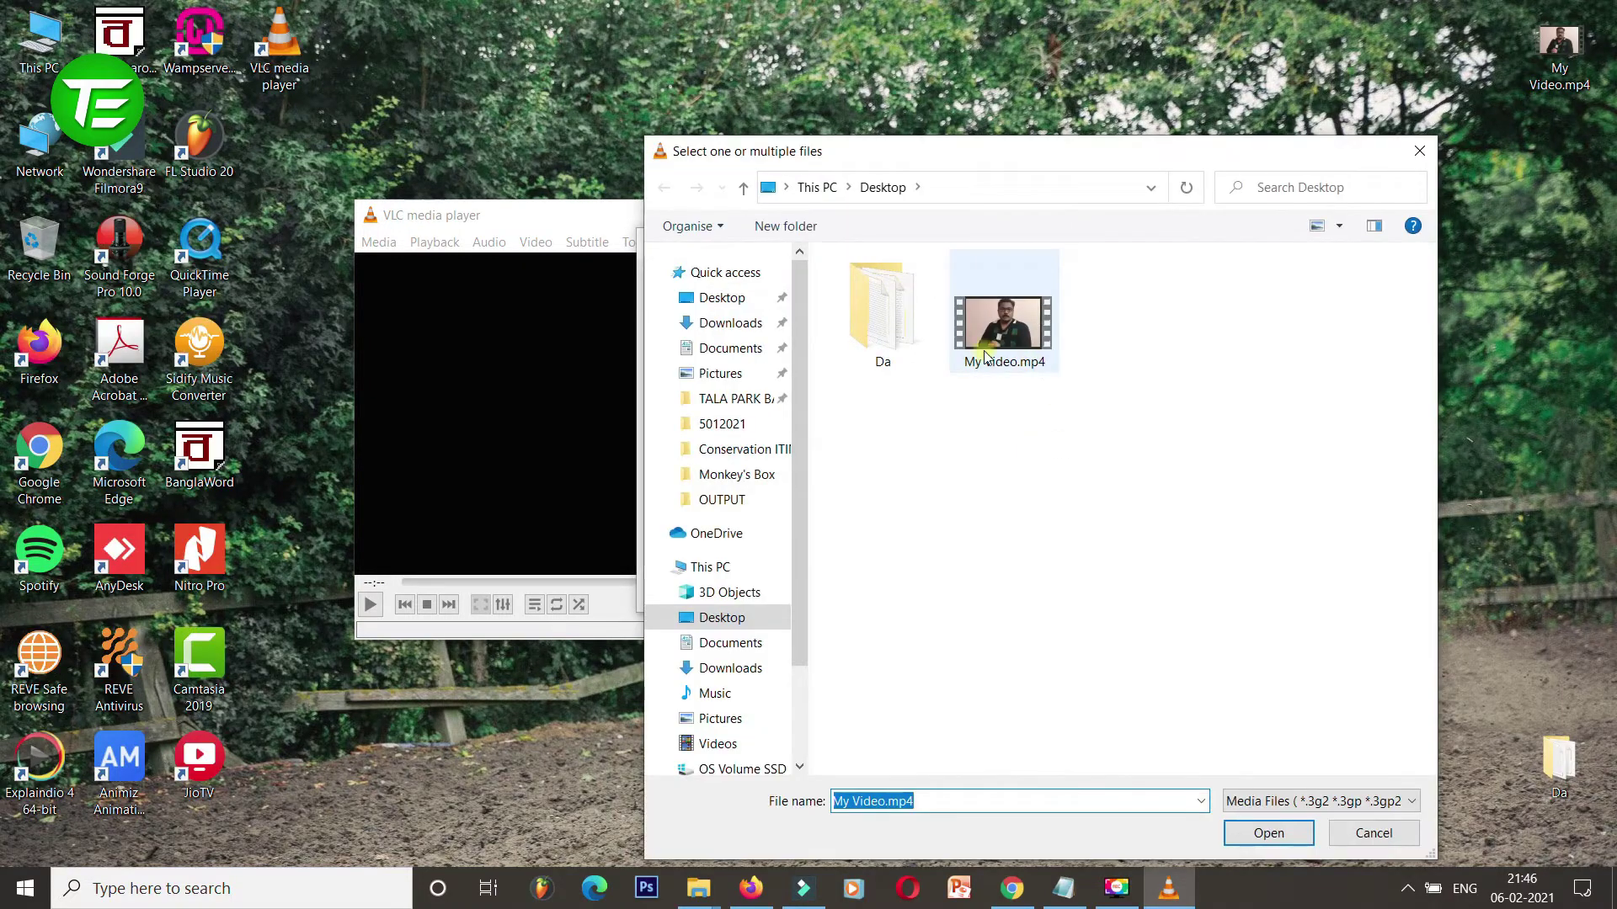
{"action": "left_click", "coordinate": [1035, 369]}
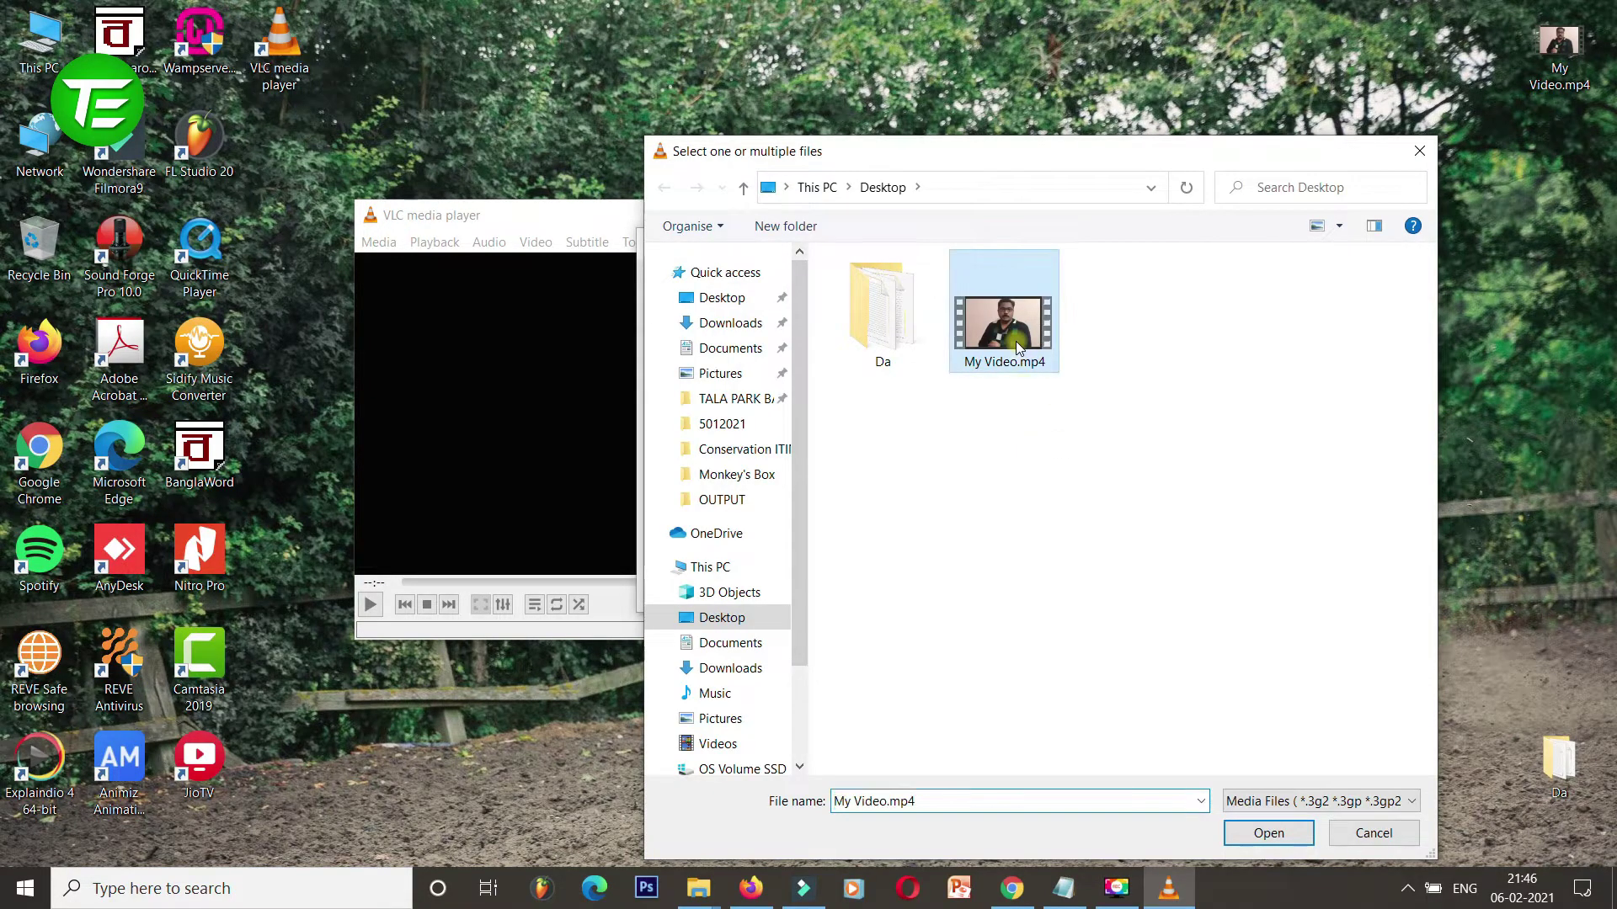
{"action": "left_click", "coordinate": [1266, 833]}
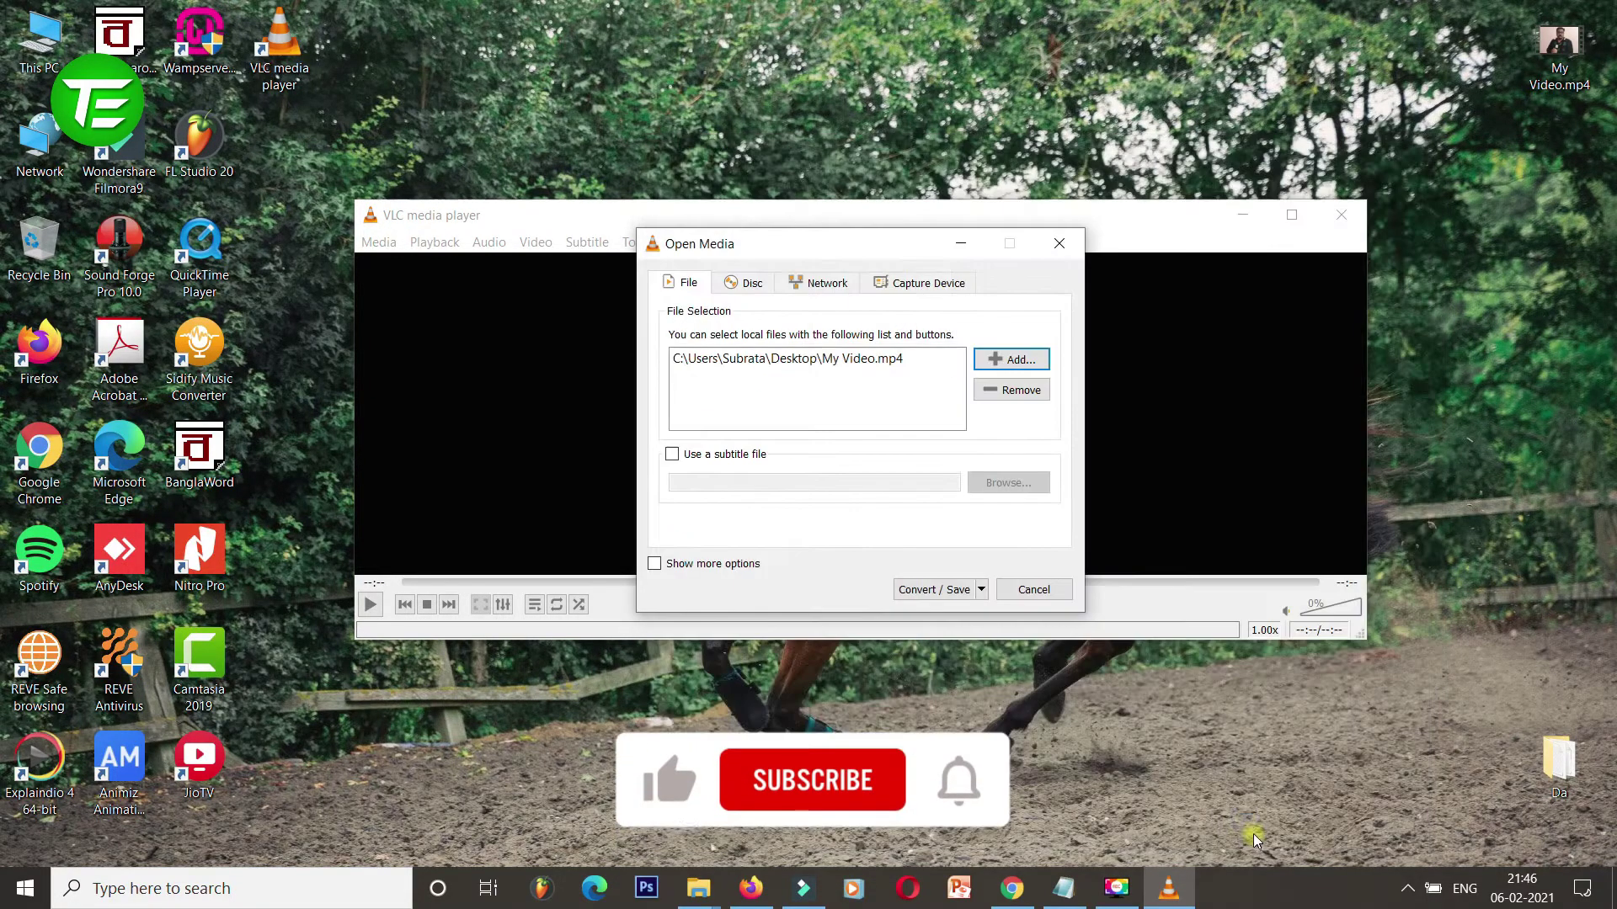
- Proceed to the conversion settings for the added video and choose the Audio - MP3 profile
{"action": "left_click", "coordinate": [982, 594]}
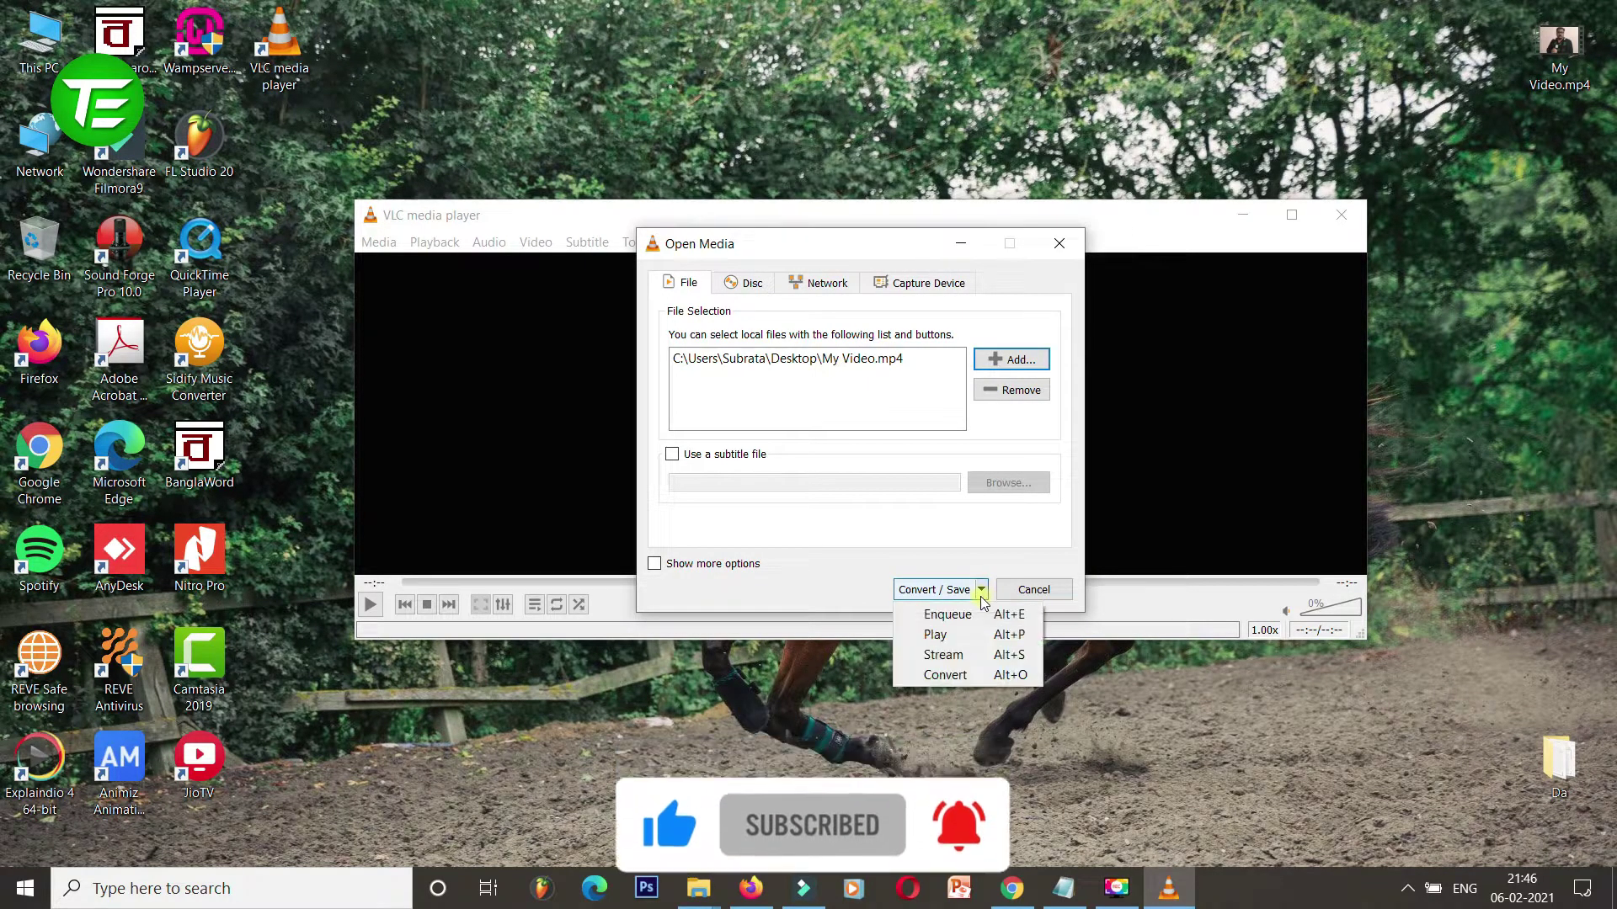
{"action": "left_click", "coordinate": [990, 676]}
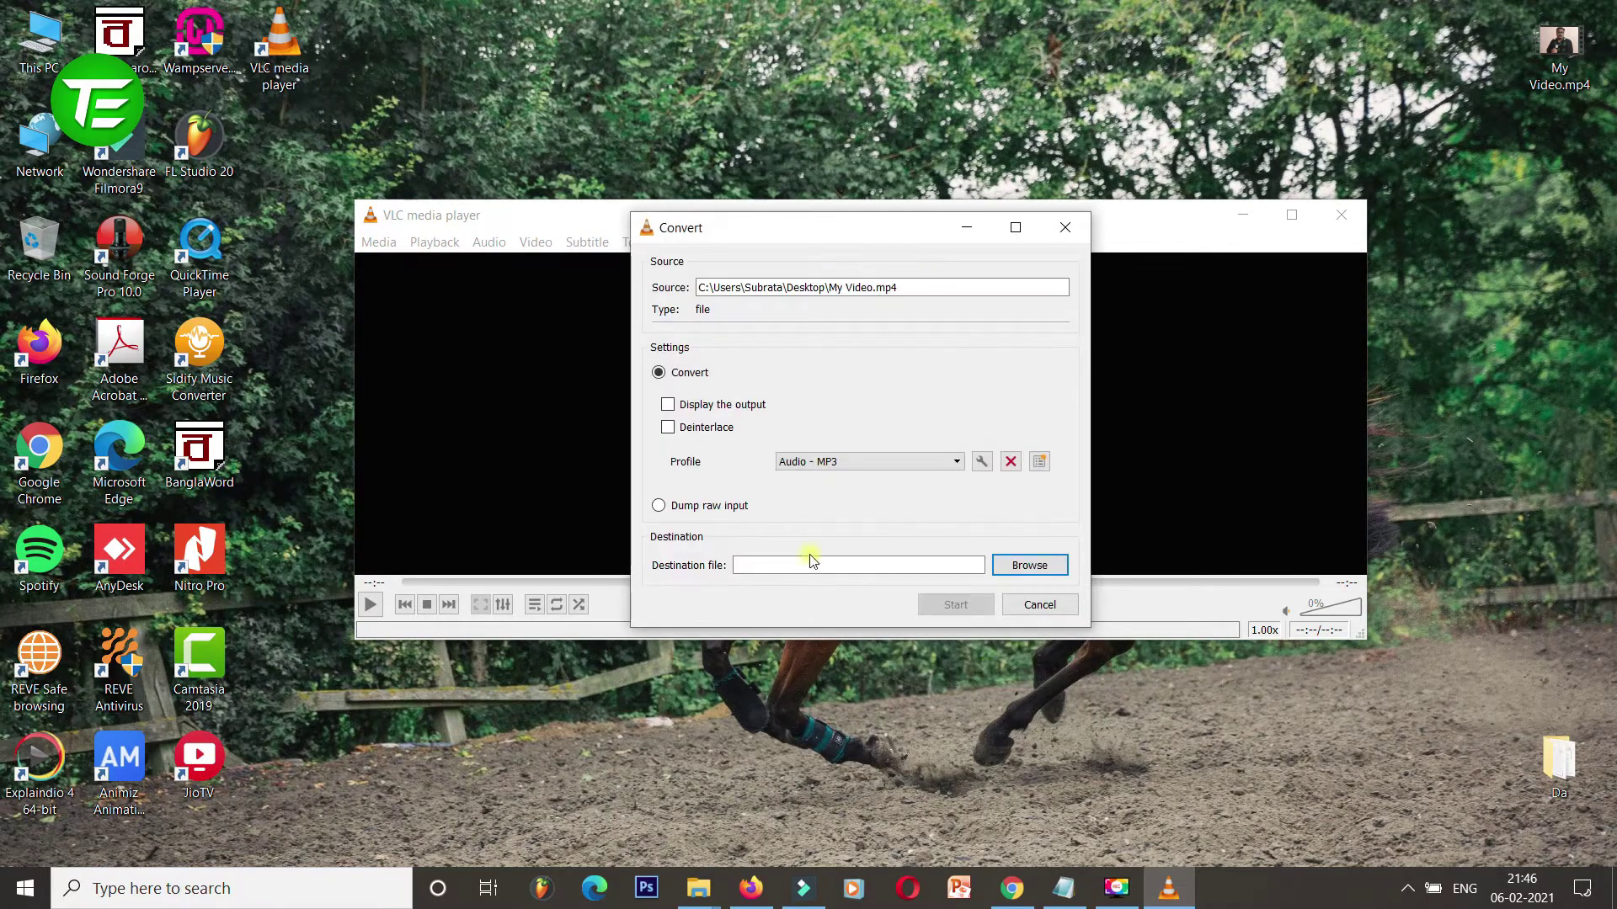
{"action": "left_click", "coordinate": [878, 462]}
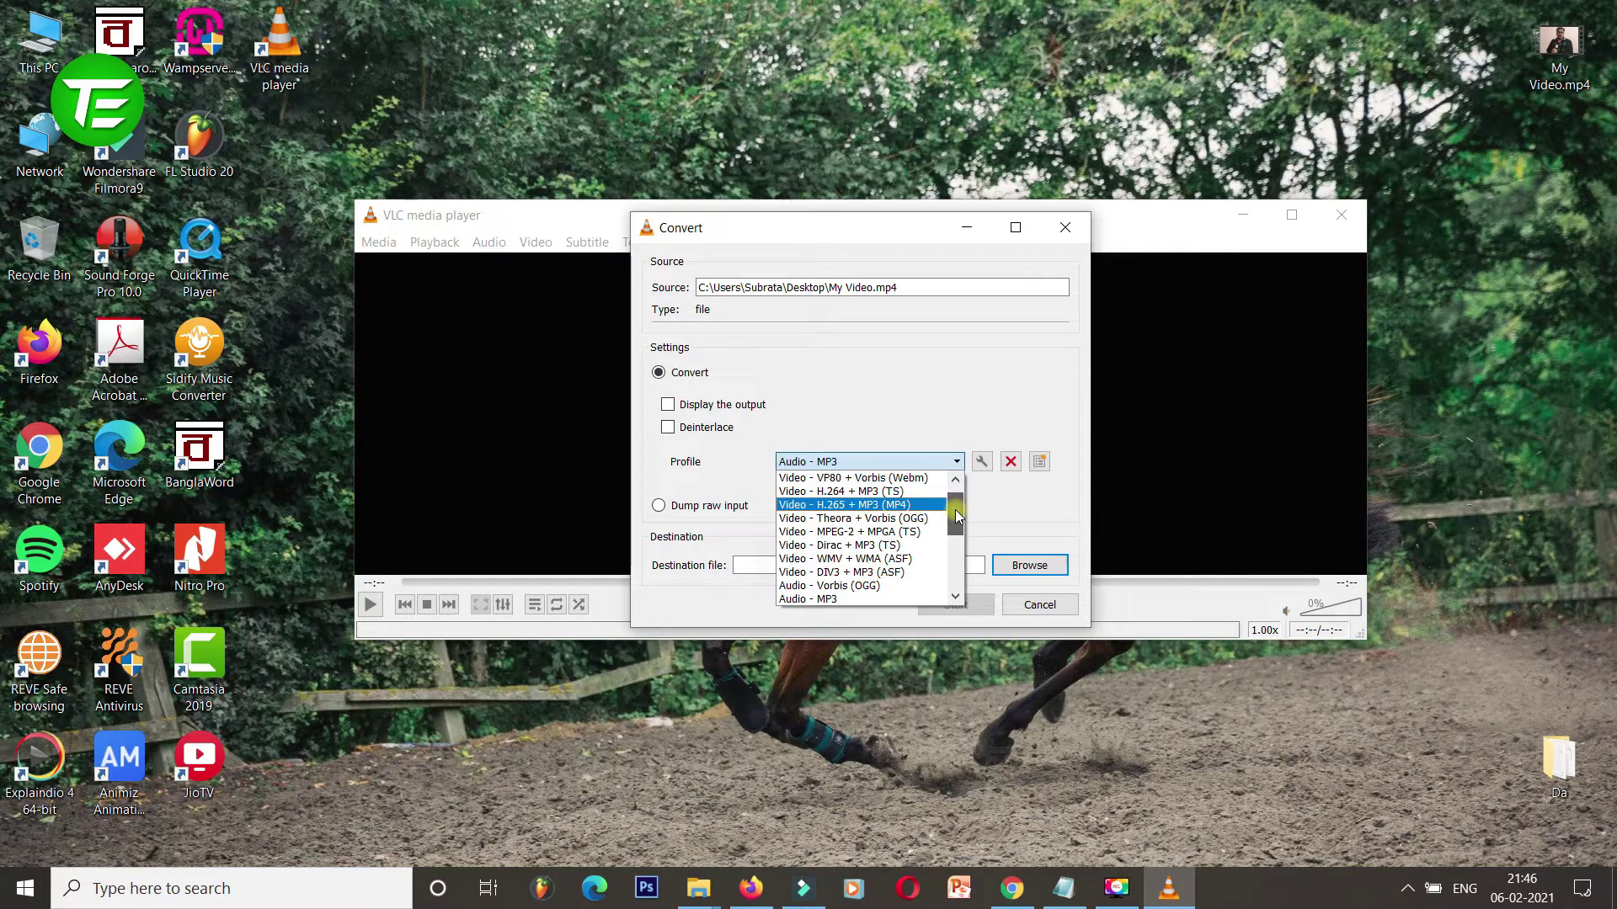
{"action": "left_click_drag", "start_coordinate": [957, 516], "coordinate": [956, 509]}
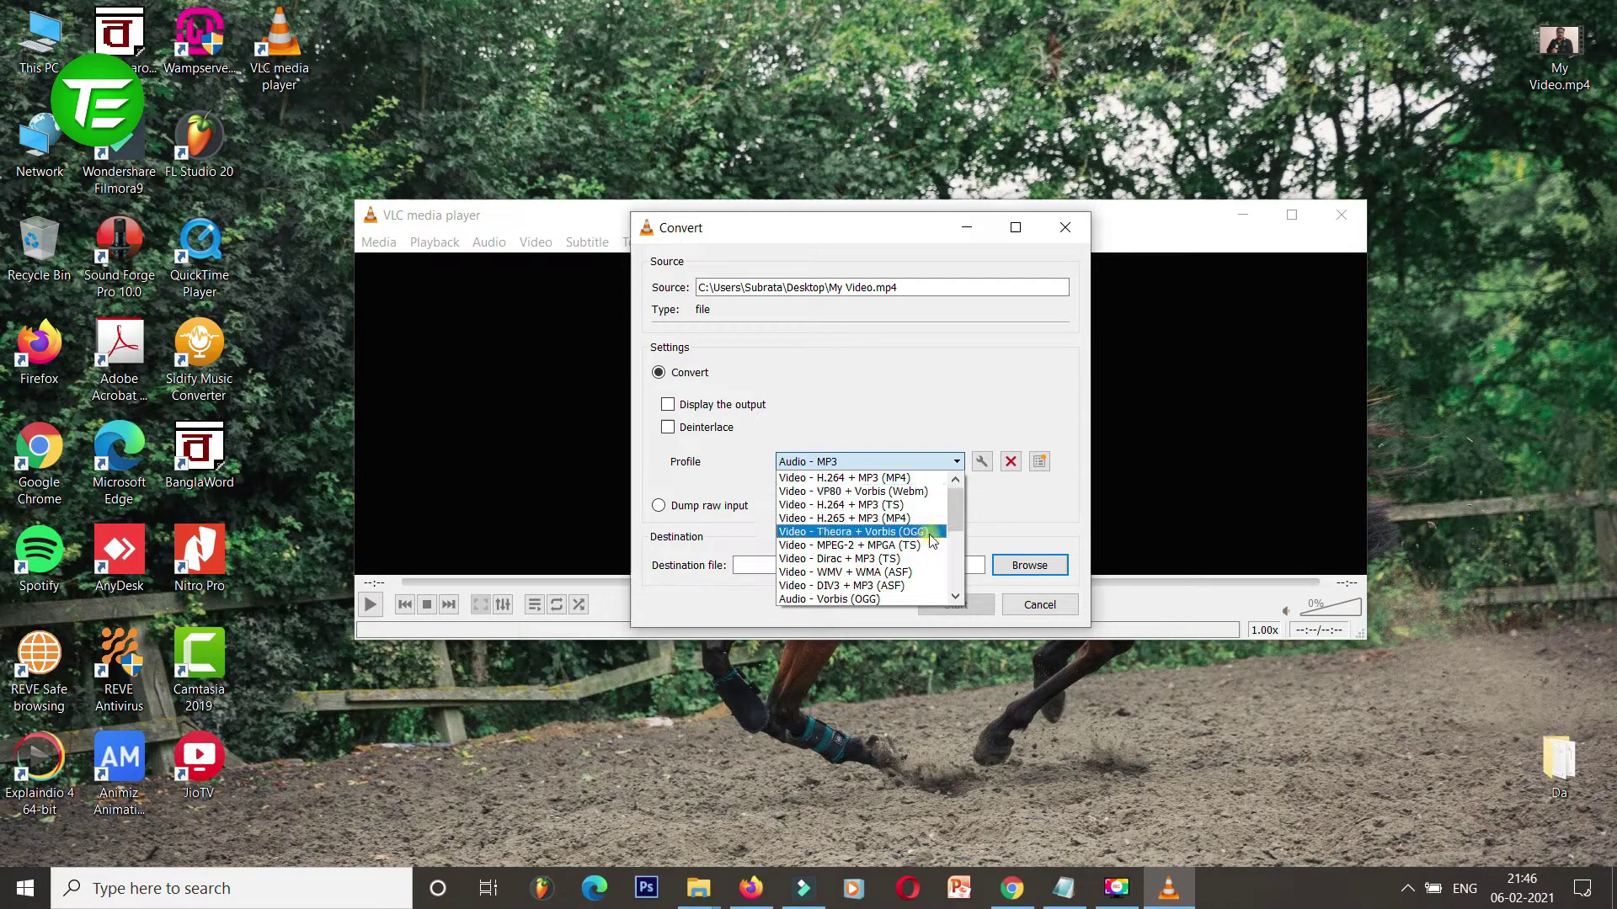
{"action": "scroll", "coordinate": [913, 549], "scroll_direction": "down", "scroll_amount": 2}
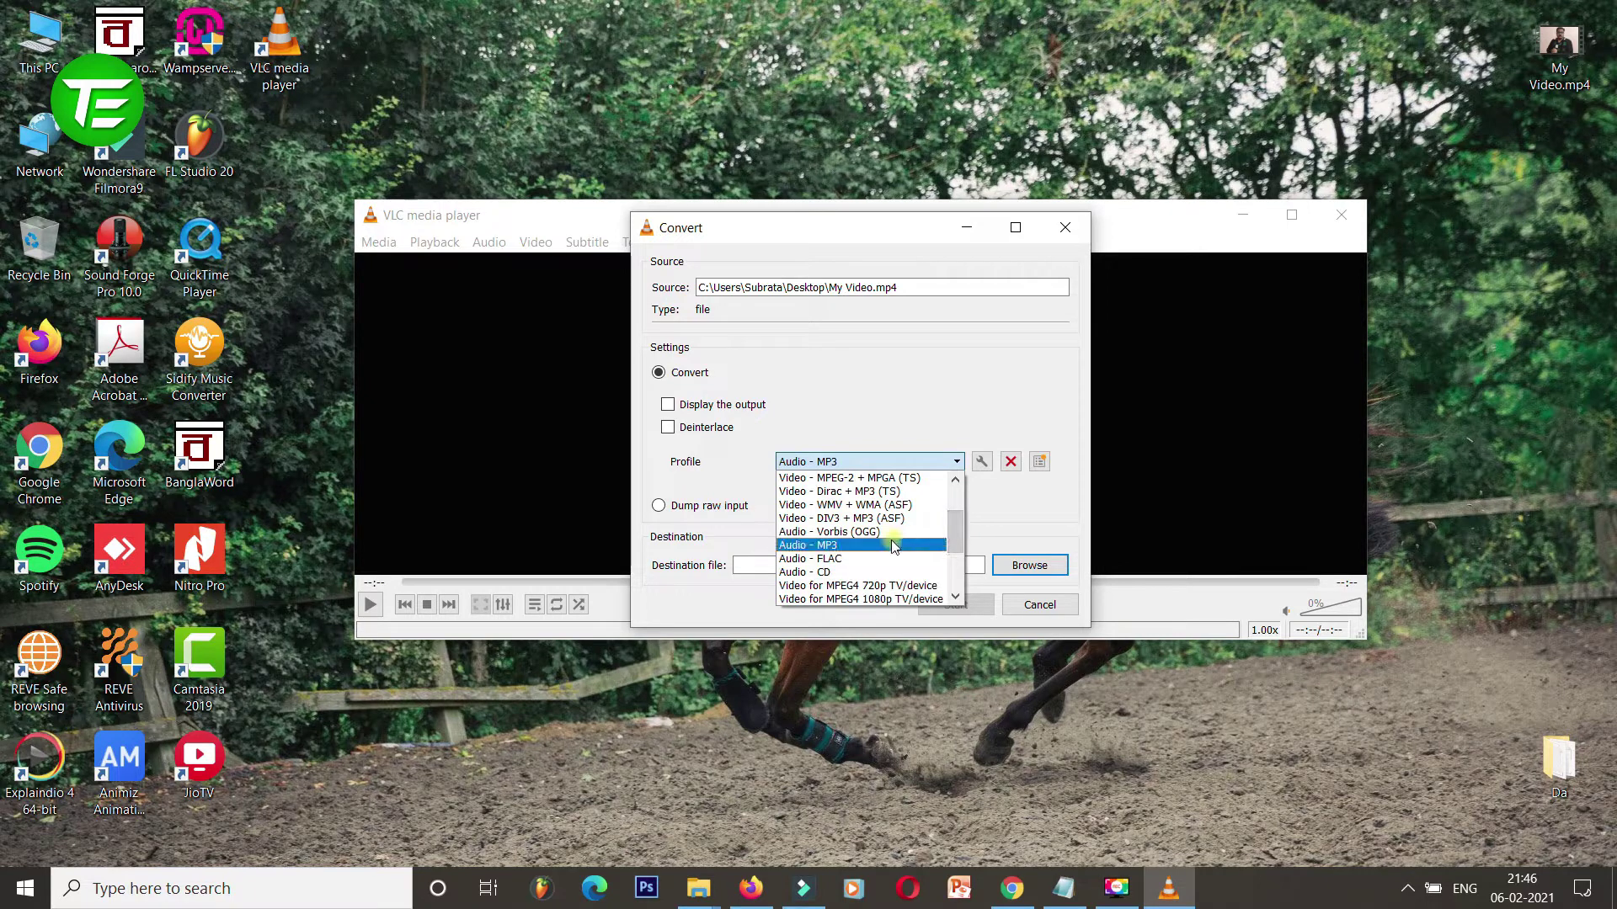
{"action": "left_click", "coordinate": [894, 547]}
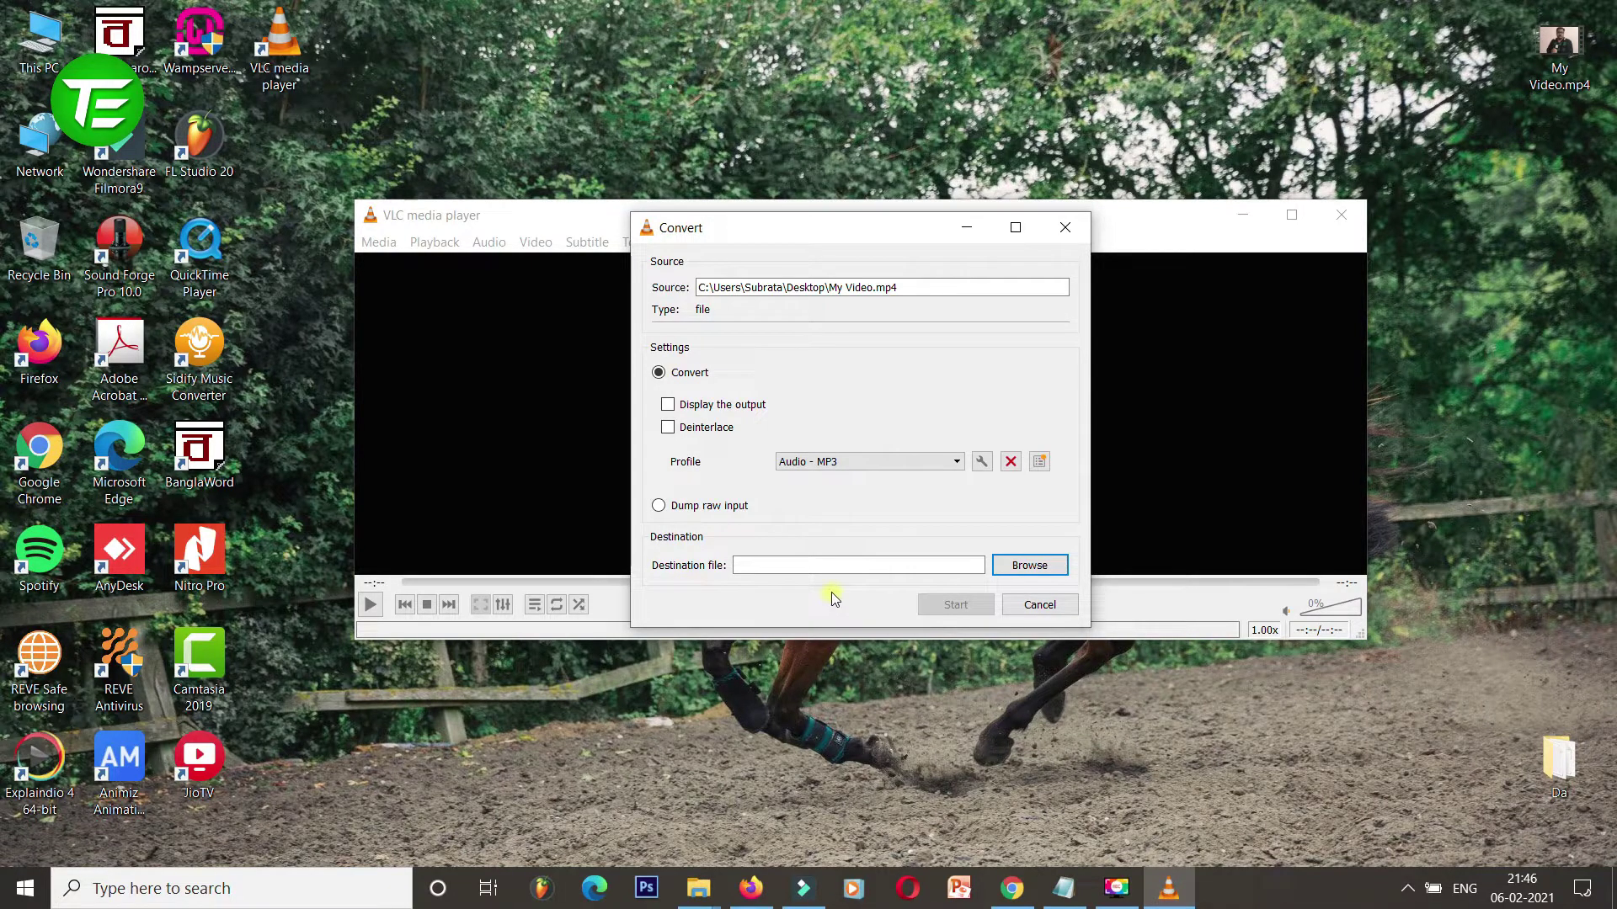
- Browse for the destination file and create a new desktop folder named Output
{"action": "left_click", "coordinate": [1034, 570]}
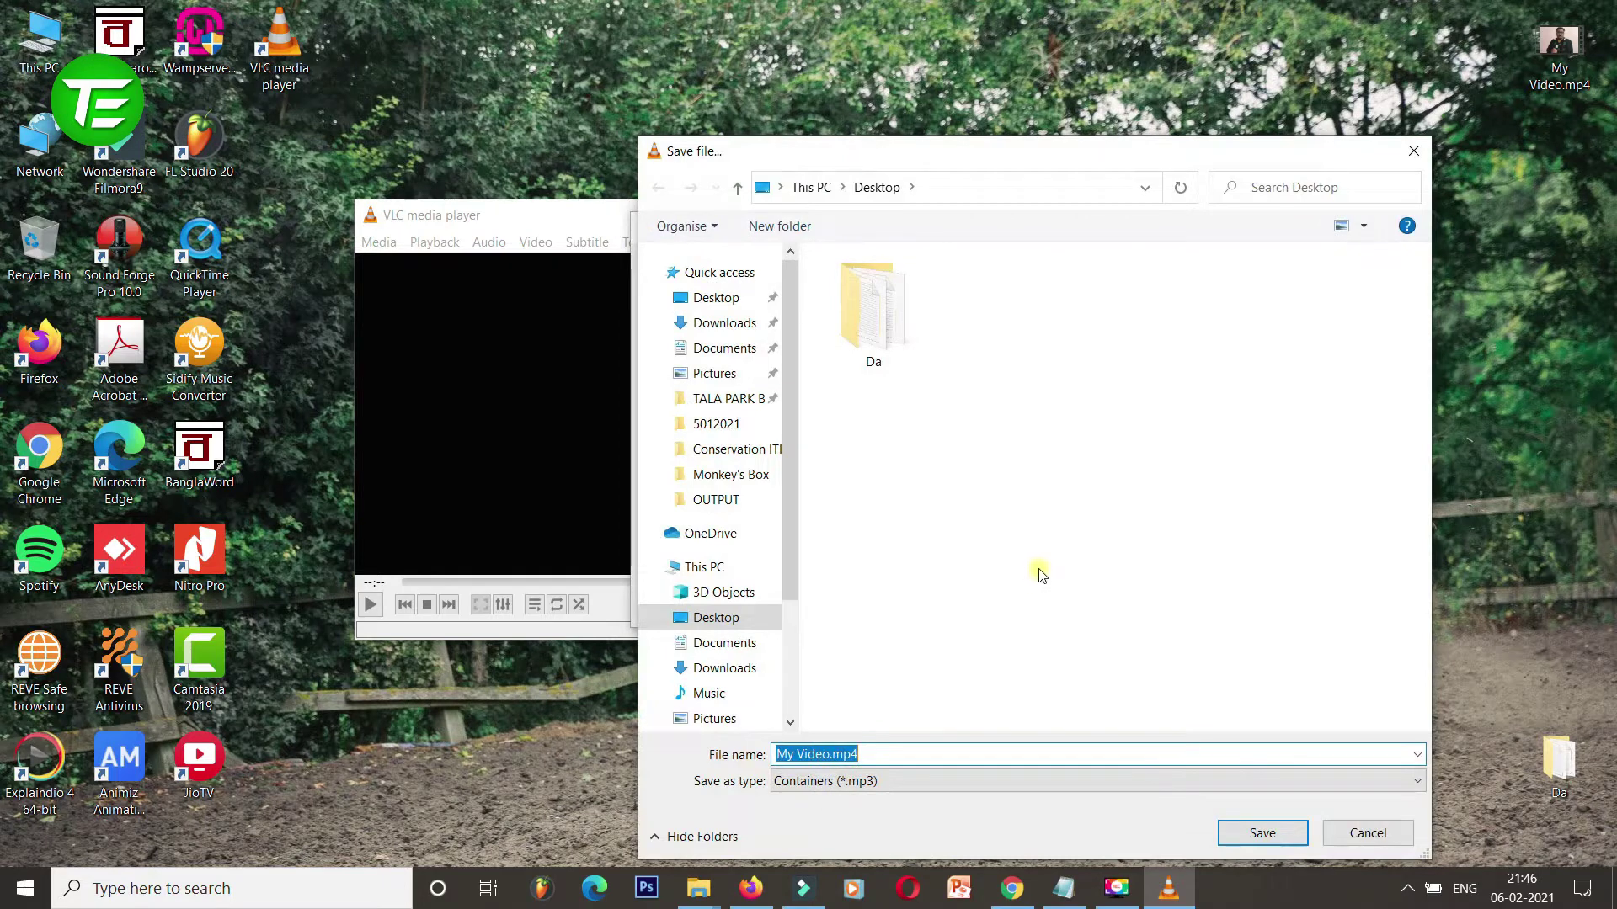
{"action": "right_click", "coordinate": [258, 187]}
{"action": "mouse_move", "coordinate": [315, 485]}
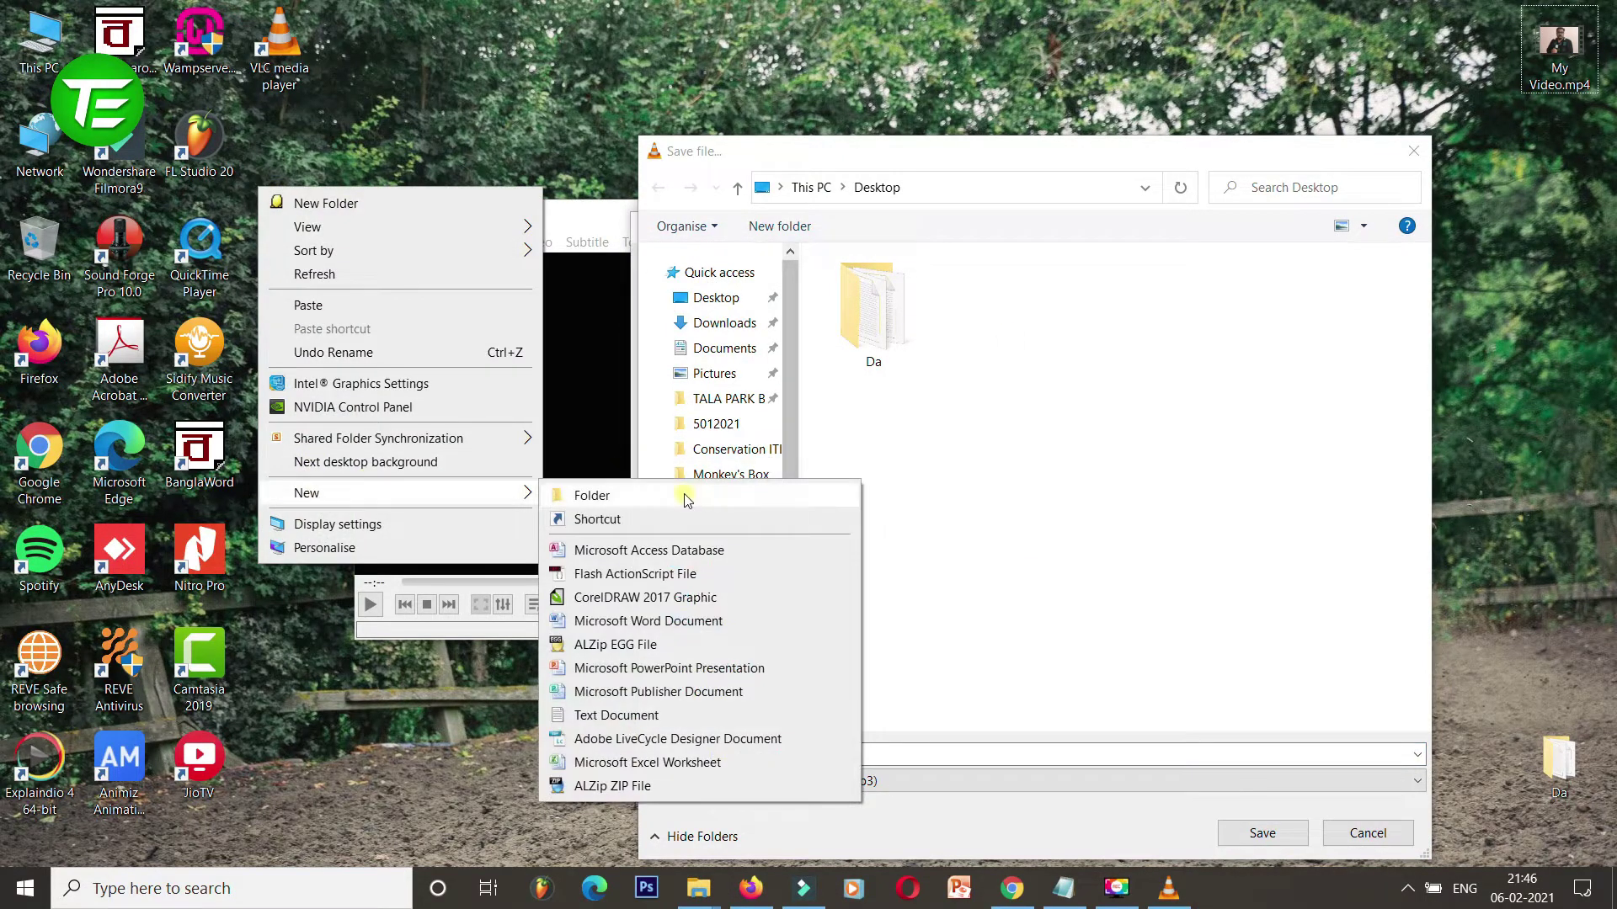
{"action": "left_click", "coordinate": [581, 494]}
{"action": "type", "text": "Out"}
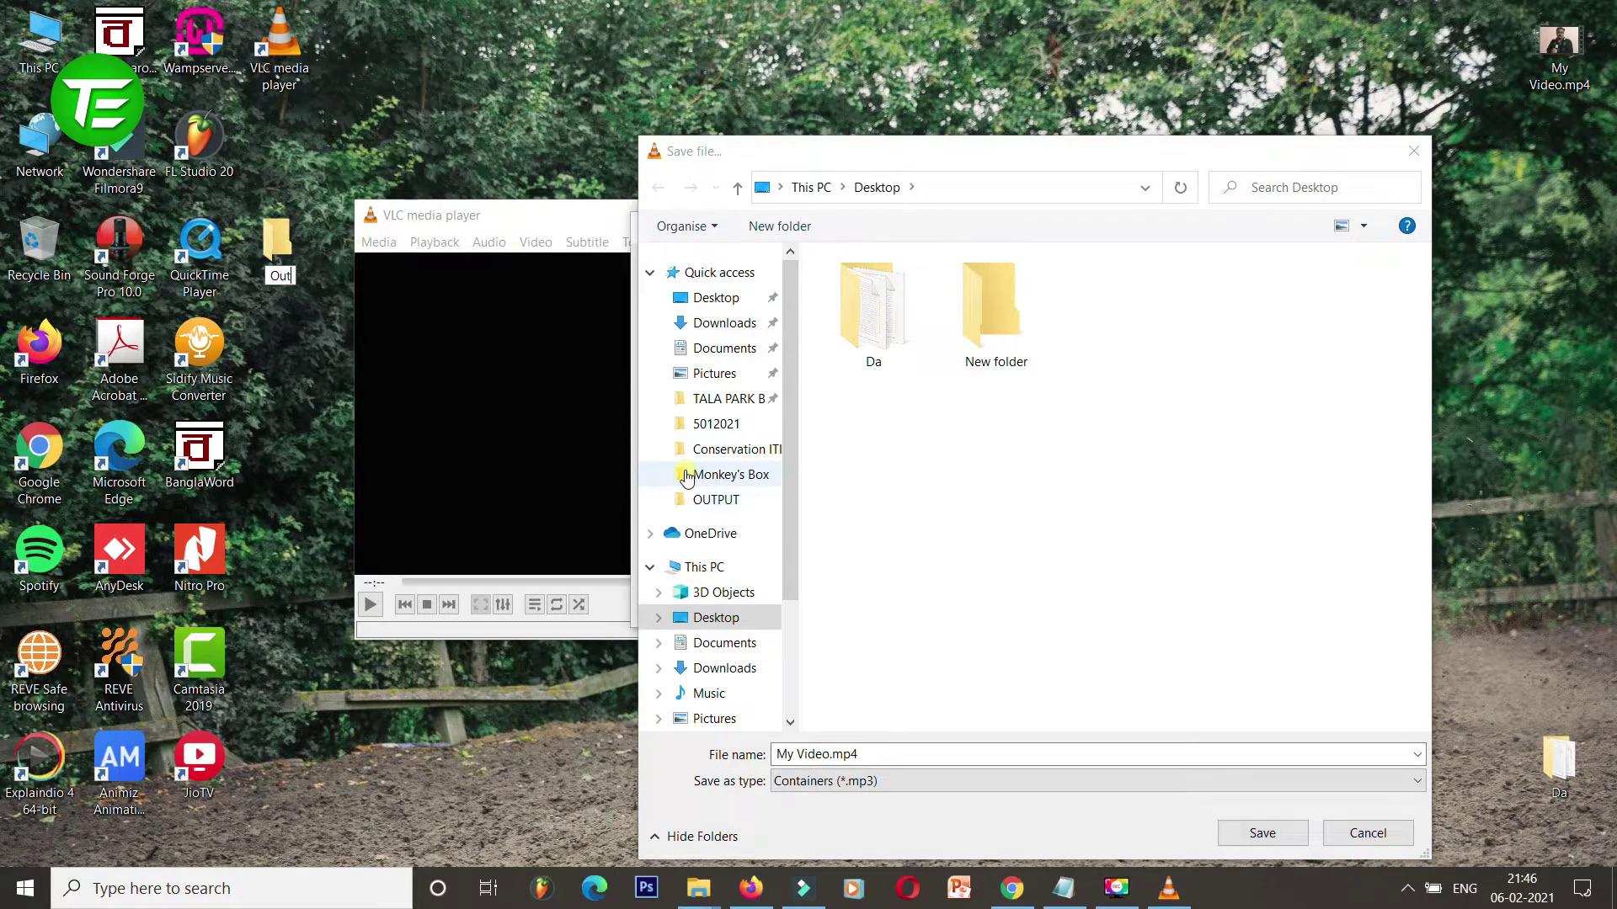
{"action": "type", "text": "put"}
{"action": "key", "text": "Return"}
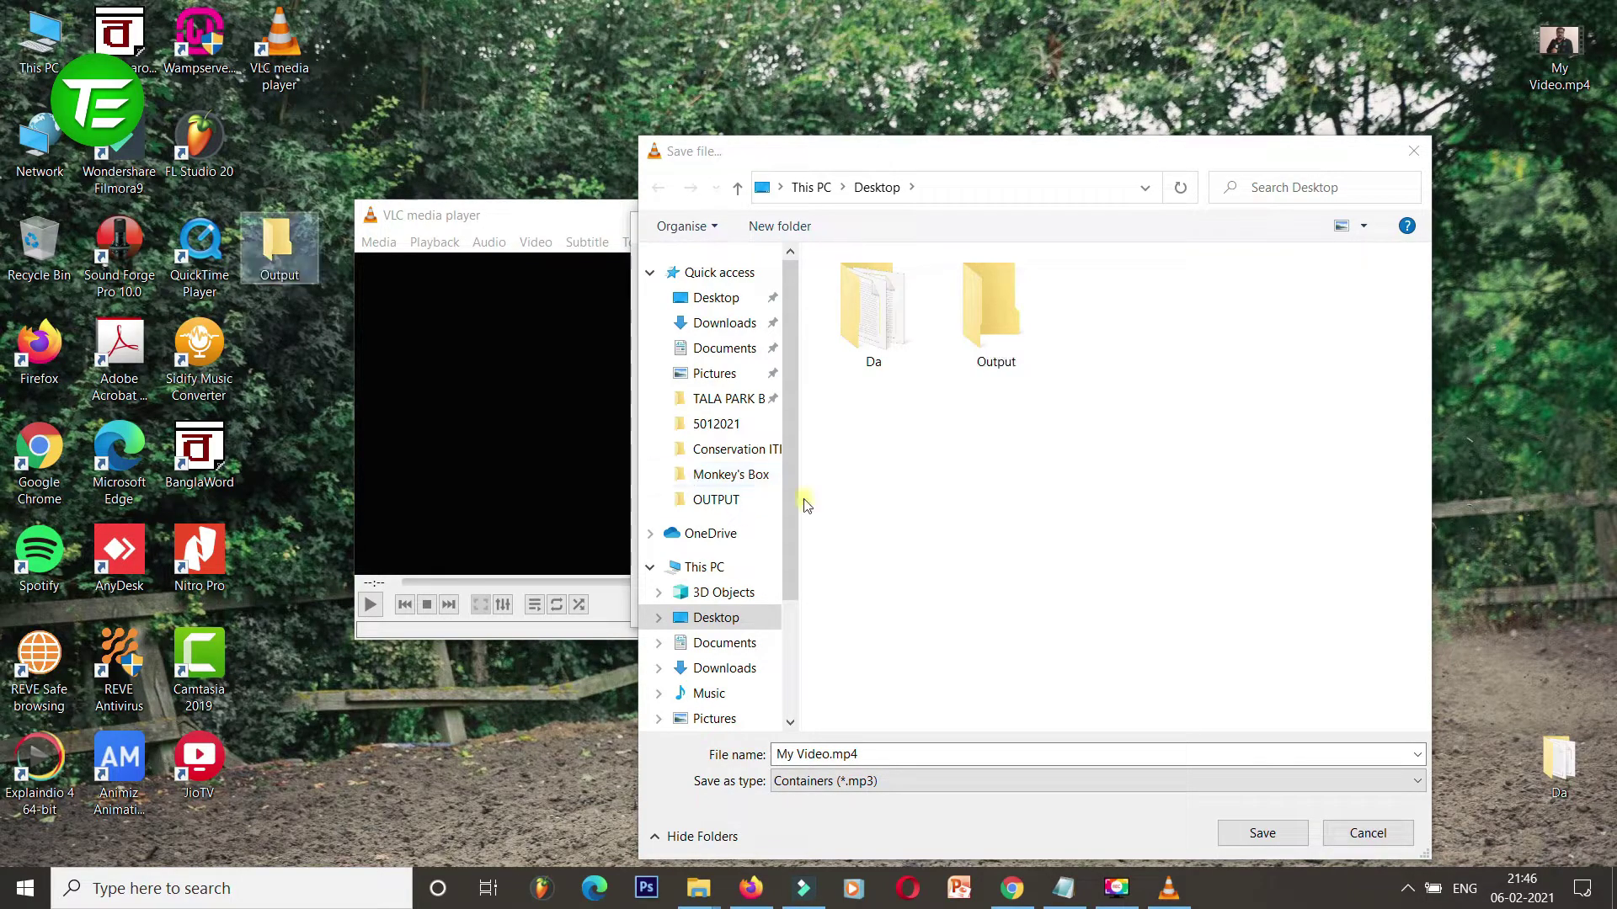
- Set the destination to Technical Extension in the Output folder and start the conversion
{"action": "double_click", "coordinate": [990, 336]}
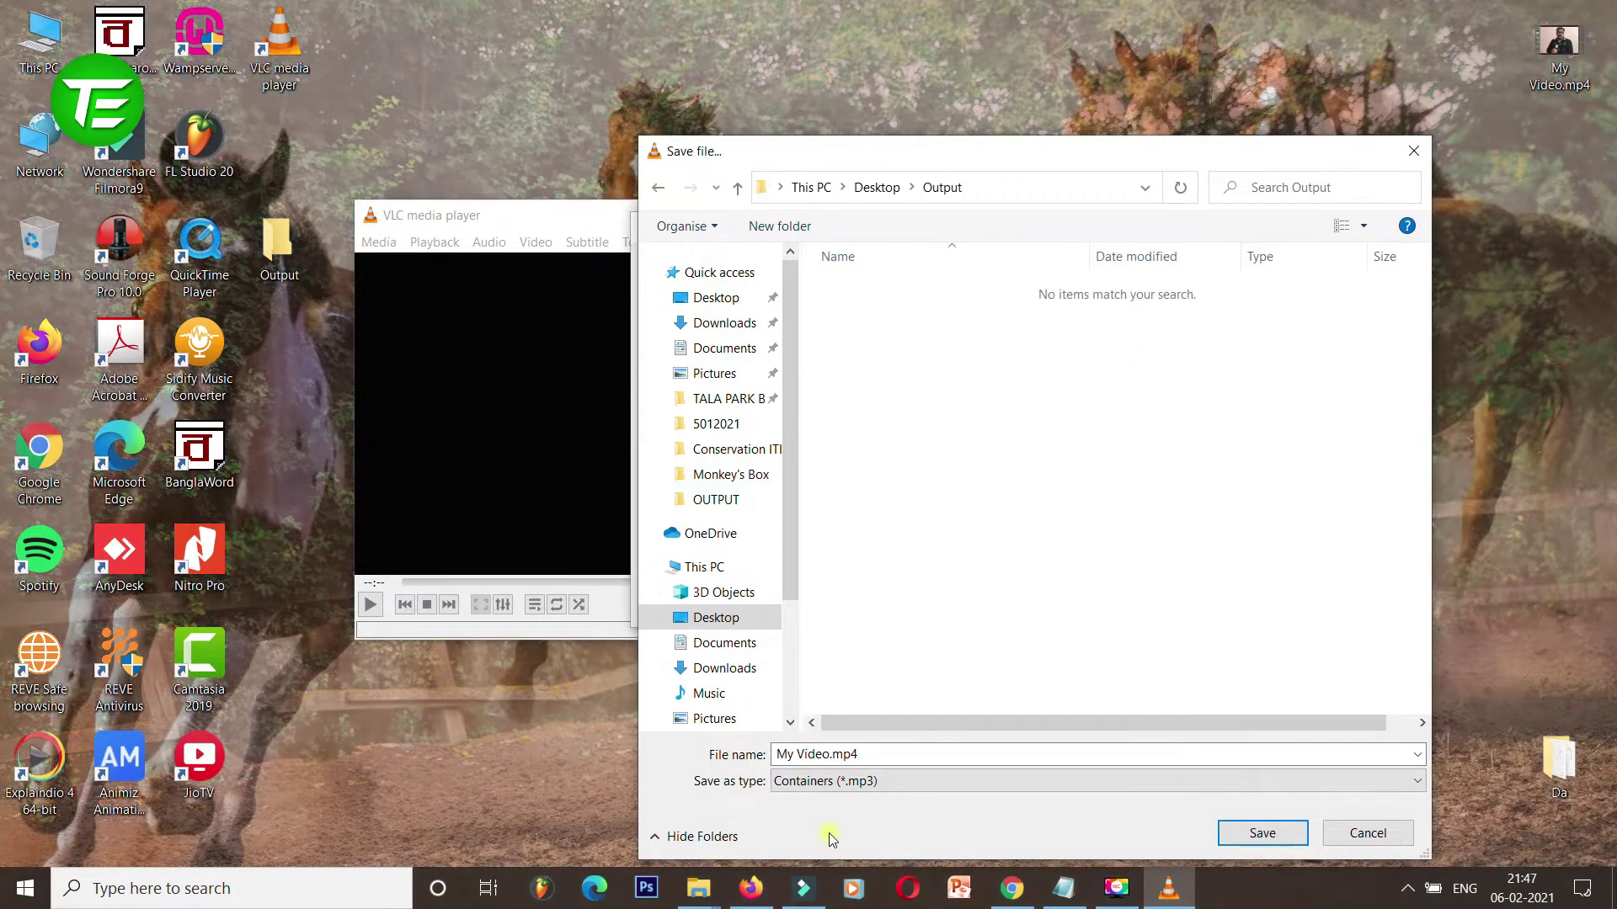
{"action": "left_click", "coordinate": [893, 752]}
{"action": "type", "text": "Technical Extension"}
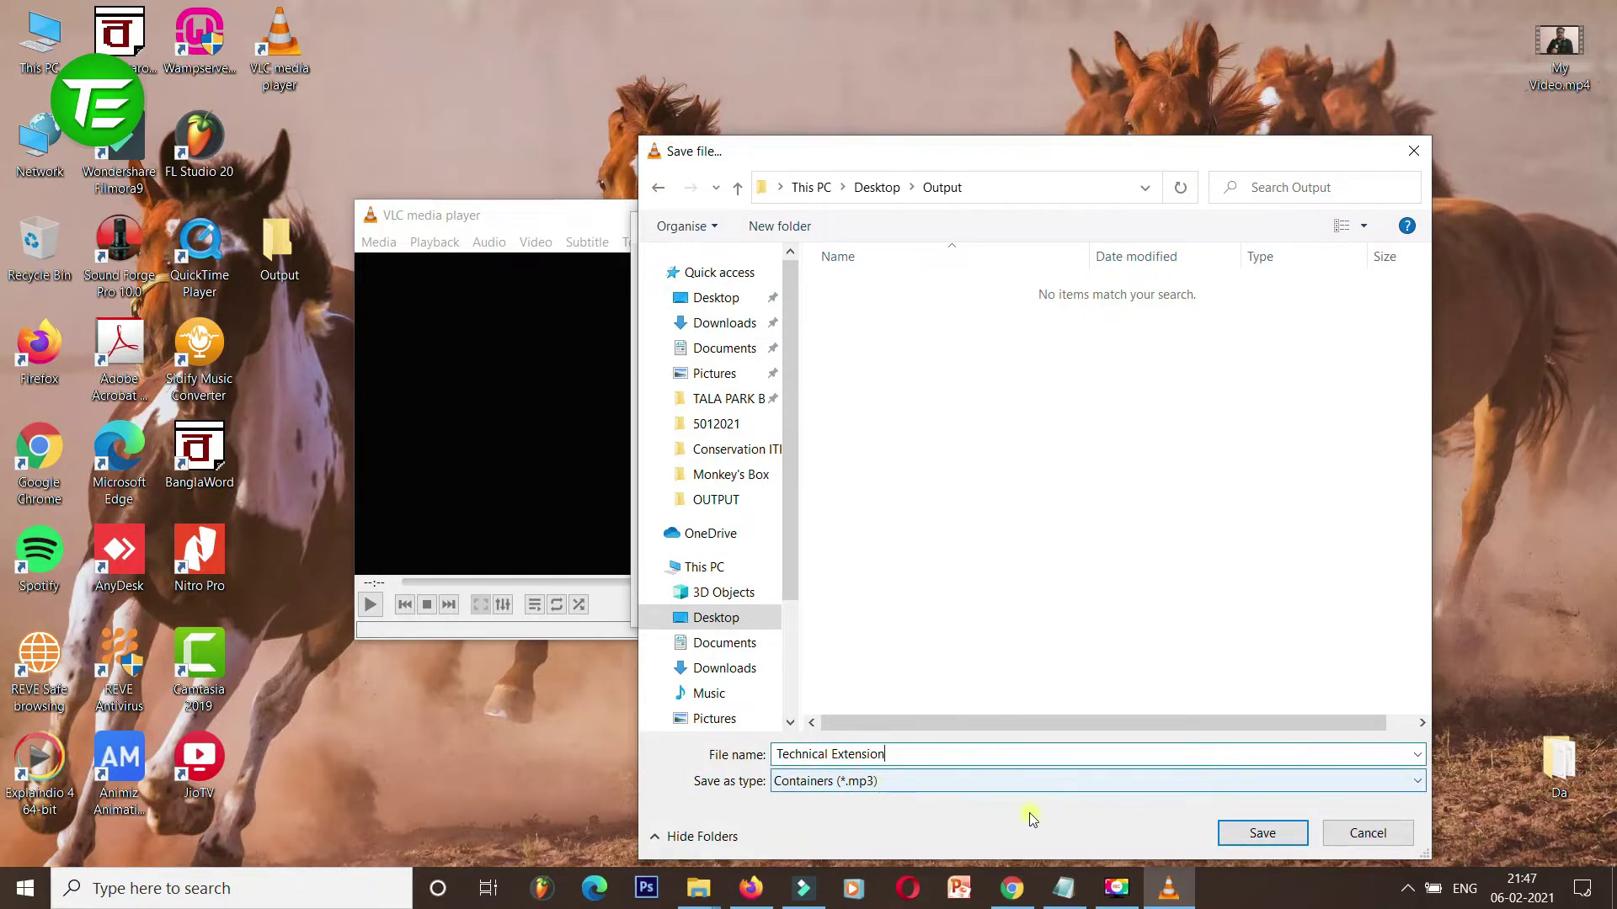
{"action": "left_click", "coordinate": [1234, 834]}
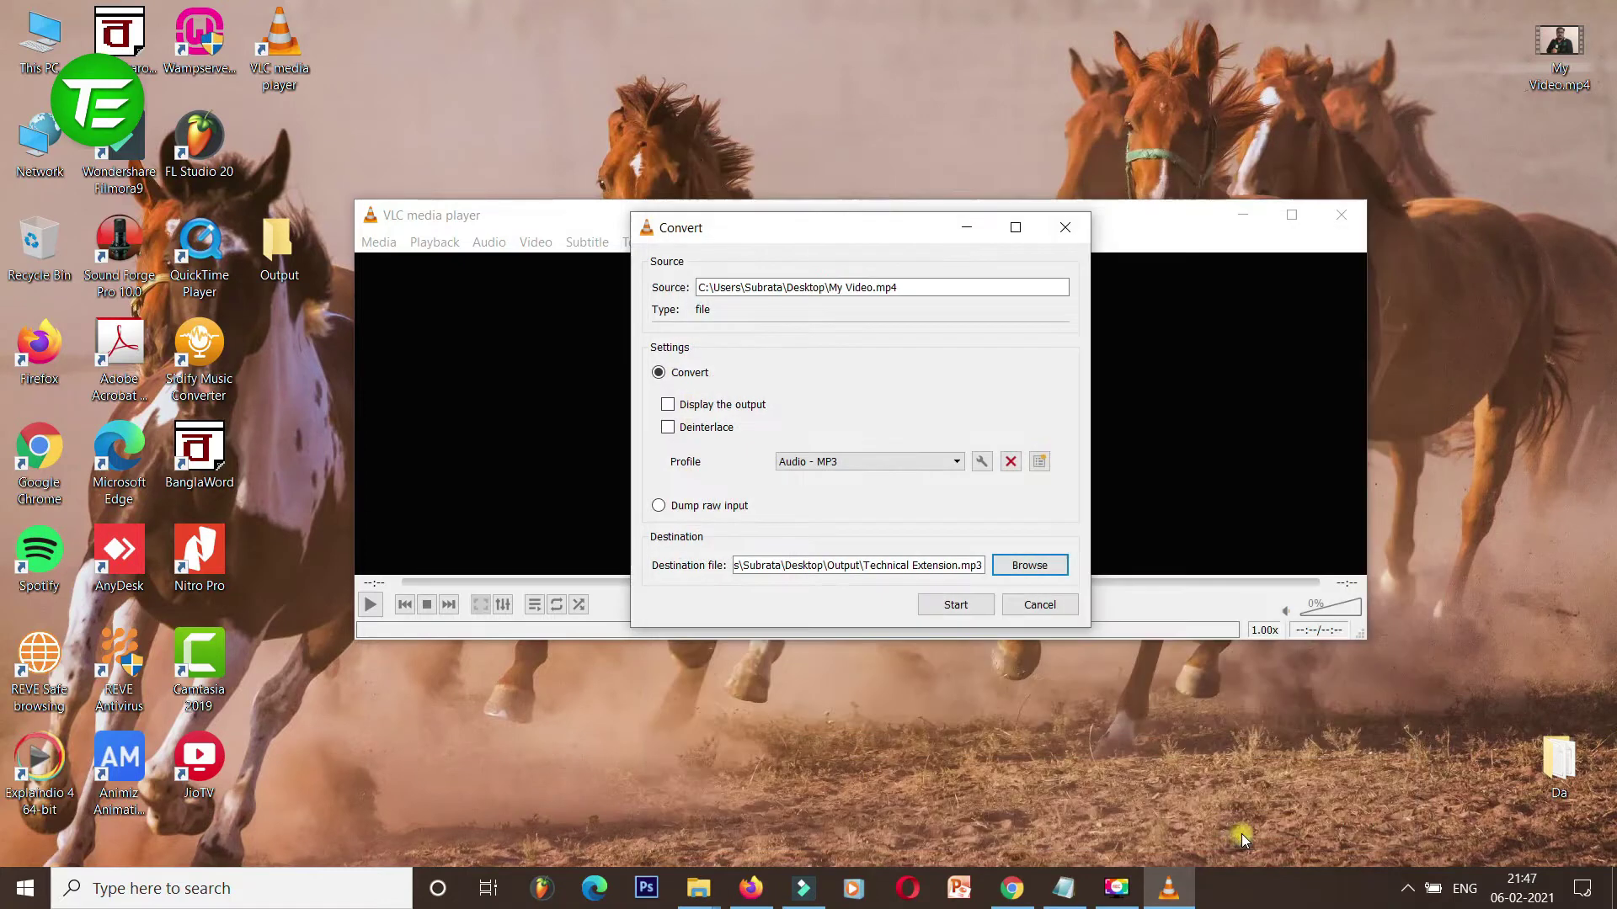
{"action": "left_click", "coordinate": [956, 606]}
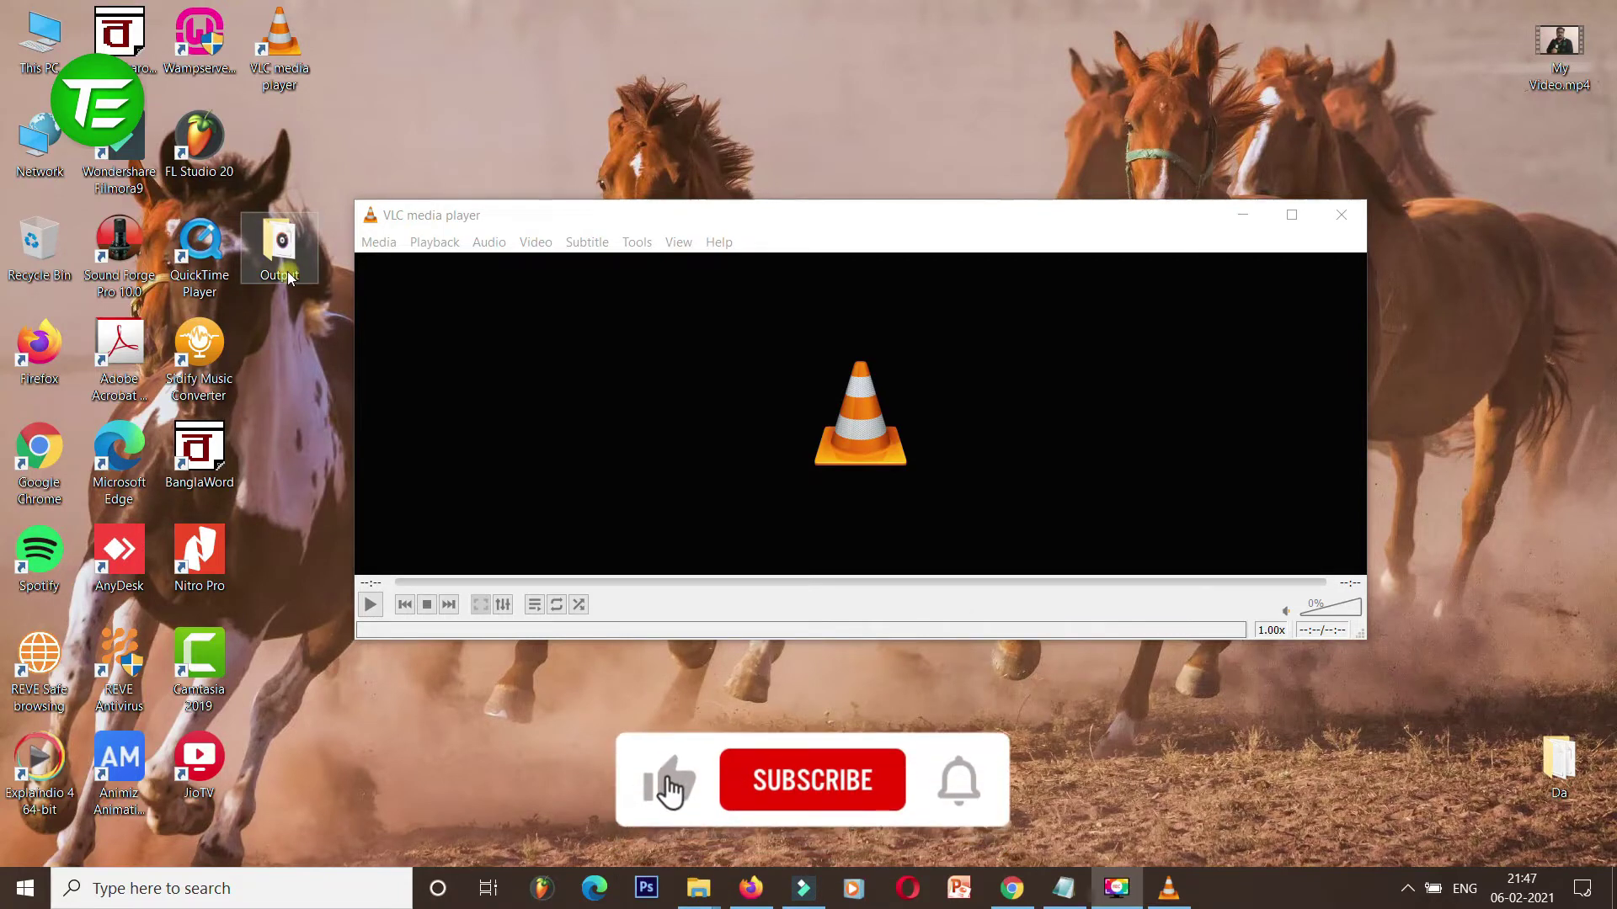
- Open the Output folder on the desktop and play the converted Technical Extension file, closing the music player when finished
{"action": "double_click", "coordinate": [291, 277]}
{"action": "left_click", "coordinate": [838, 270]}
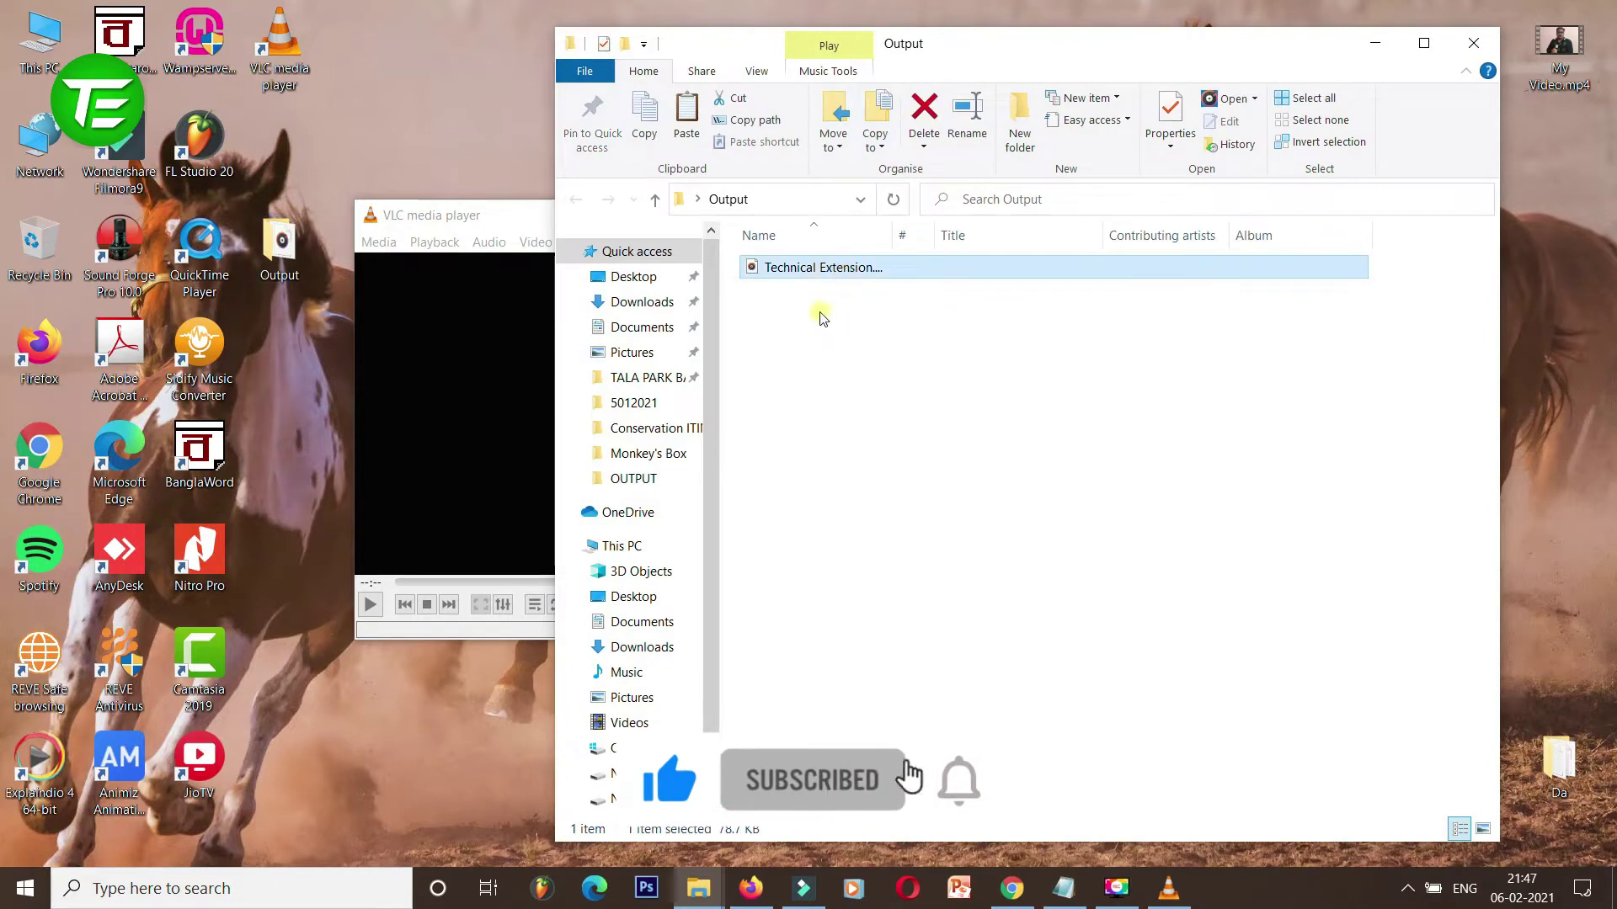
{"action": "double_click", "coordinate": [793, 268]}
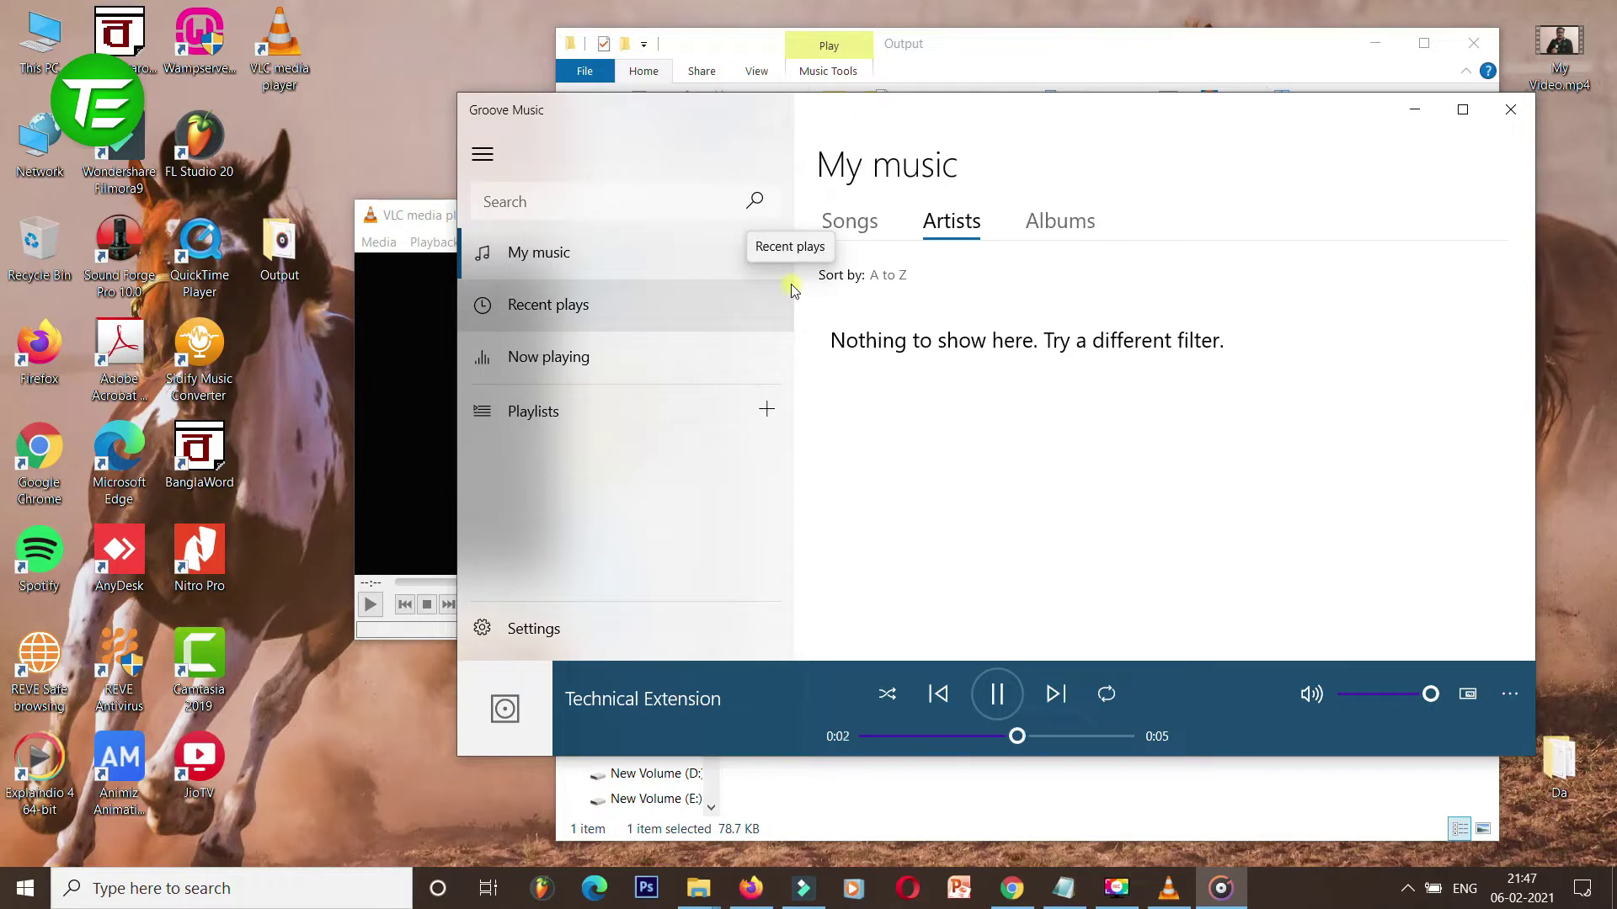
{"action": "left_click", "coordinate": [1511, 109]}
- Examine the file type, bit rate and other details in the properties of Technical Extension.mp3
{"action": "right_click", "coordinate": [883, 278]}
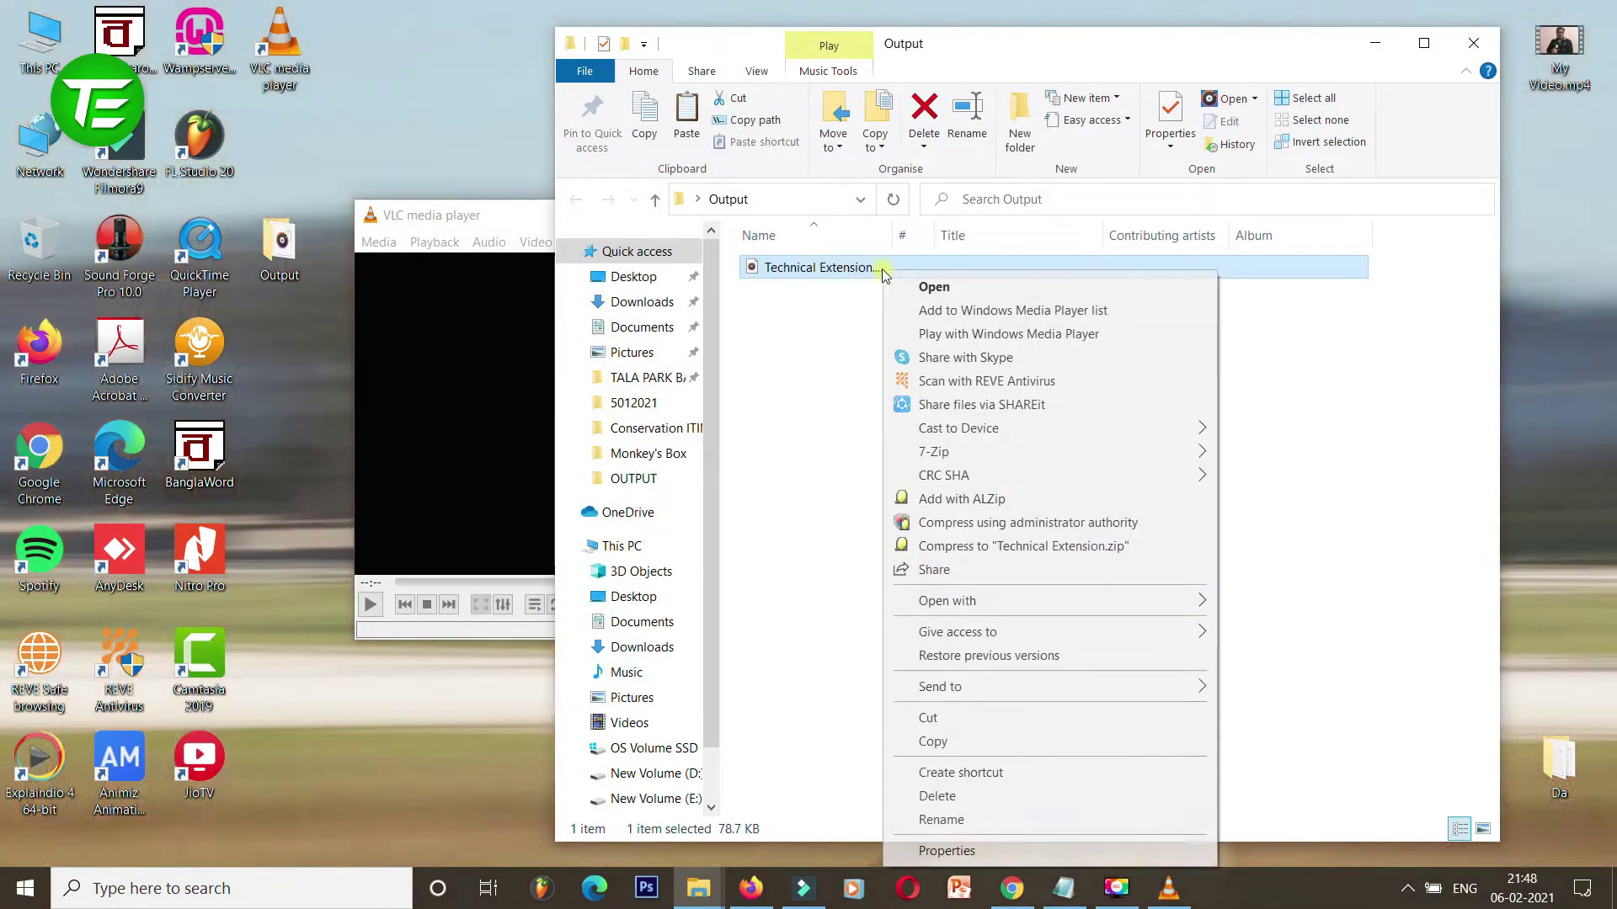
{"action": "left_click", "coordinate": [1011, 853]}
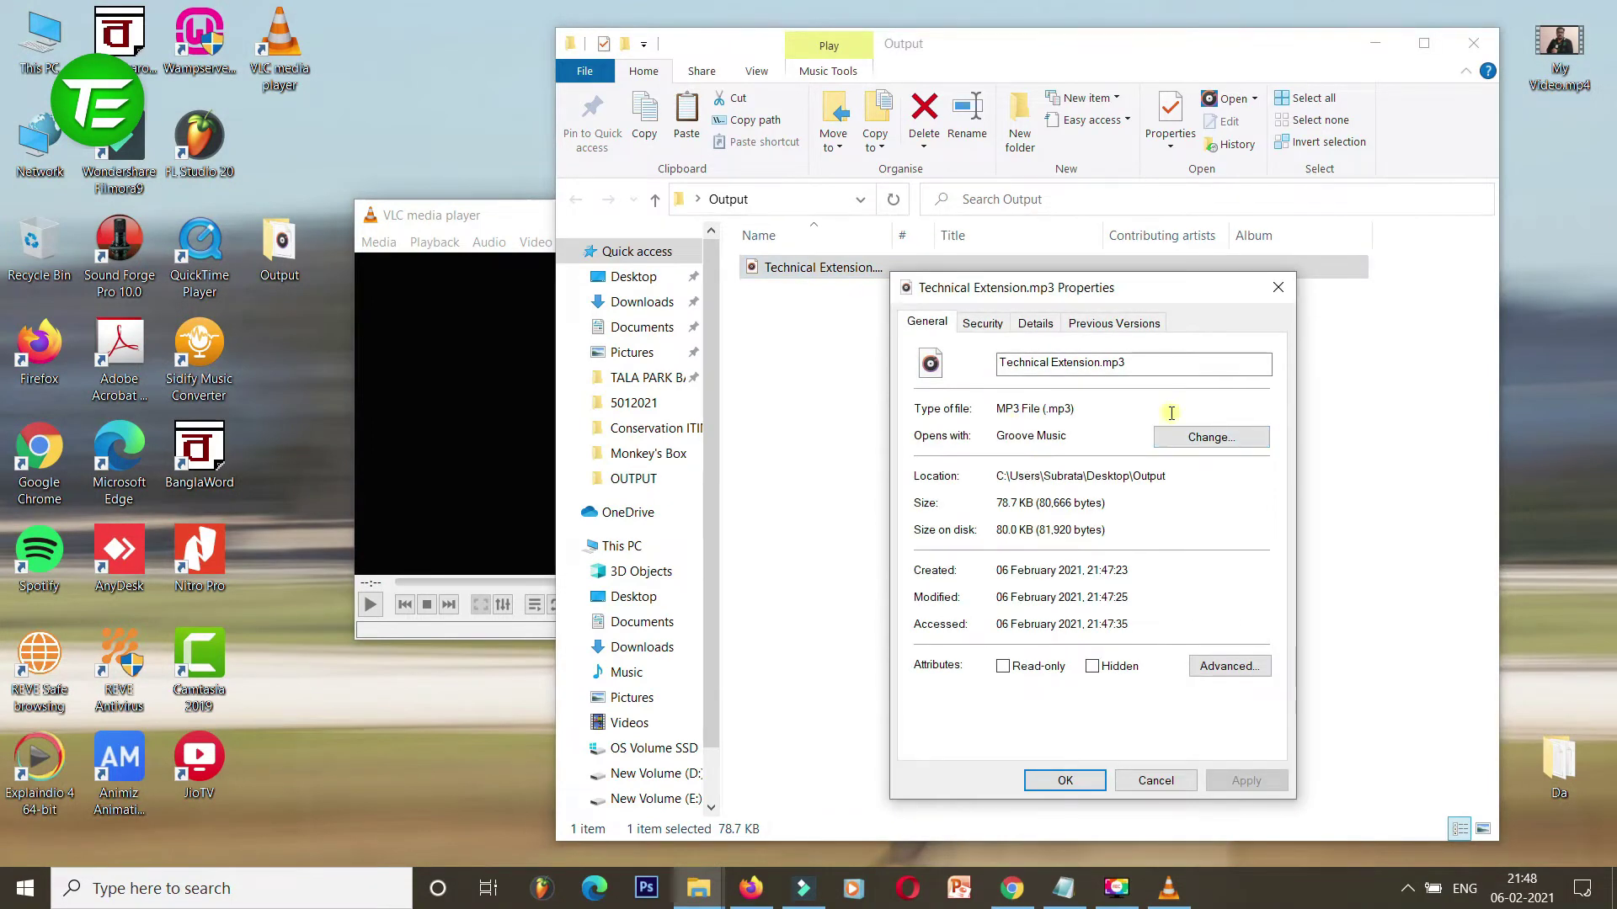
{"action": "left_click", "coordinate": [1040, 323]}
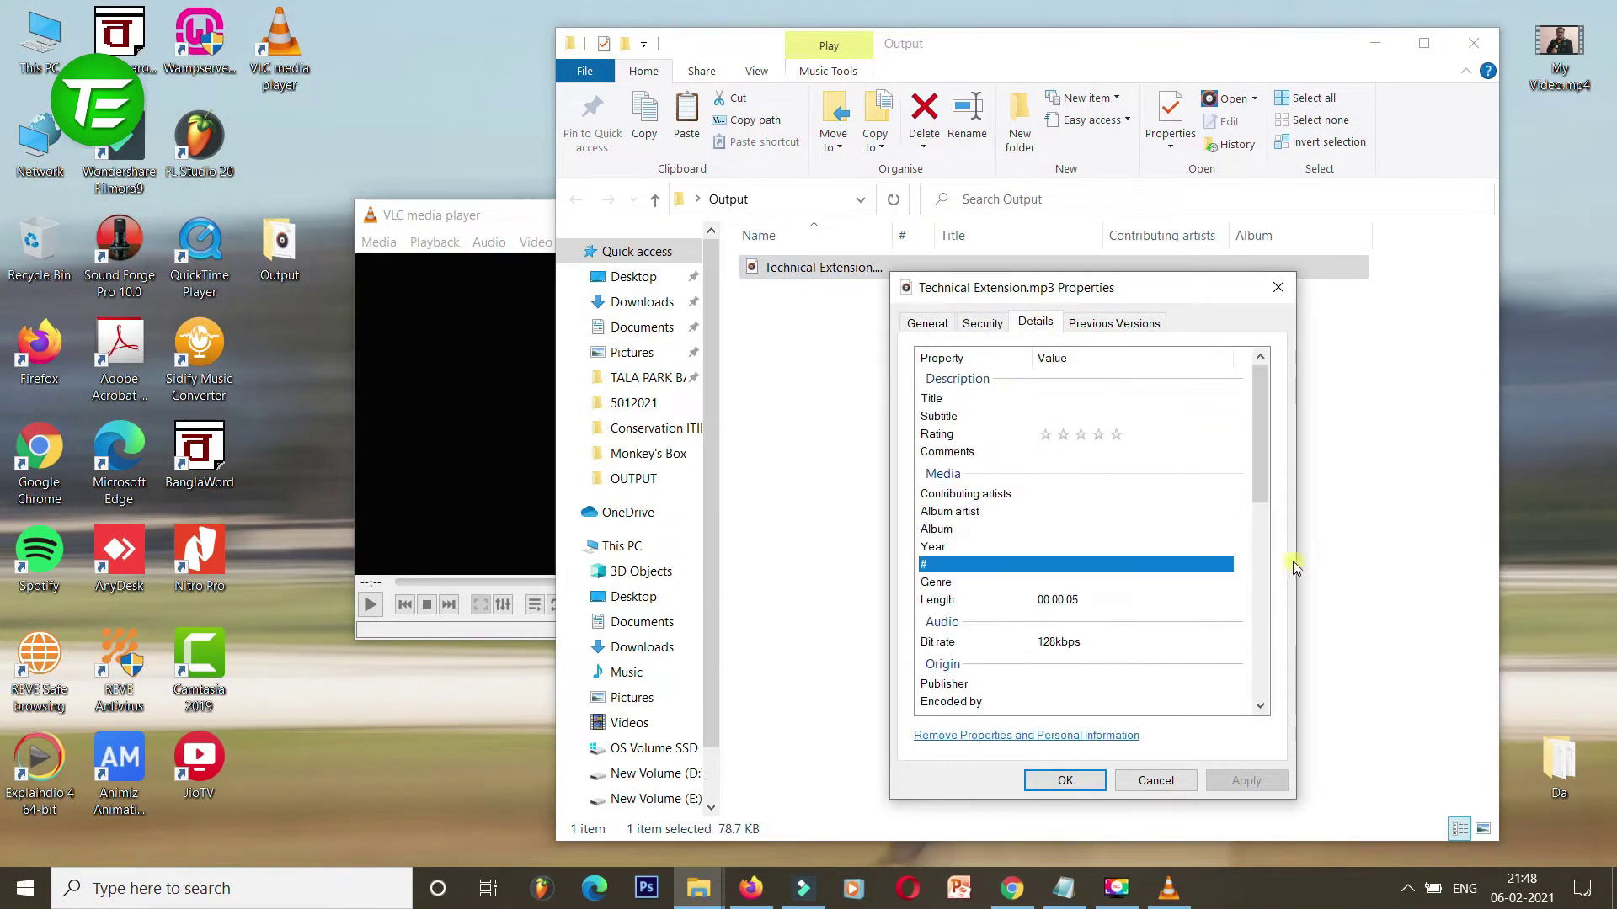
{"action": "scroll", "coordinate": [1266, 451], "scroll_direction": "down", "scroll_amount": 3}
{"action": "left_click", "coordinate": [1074, 499]}
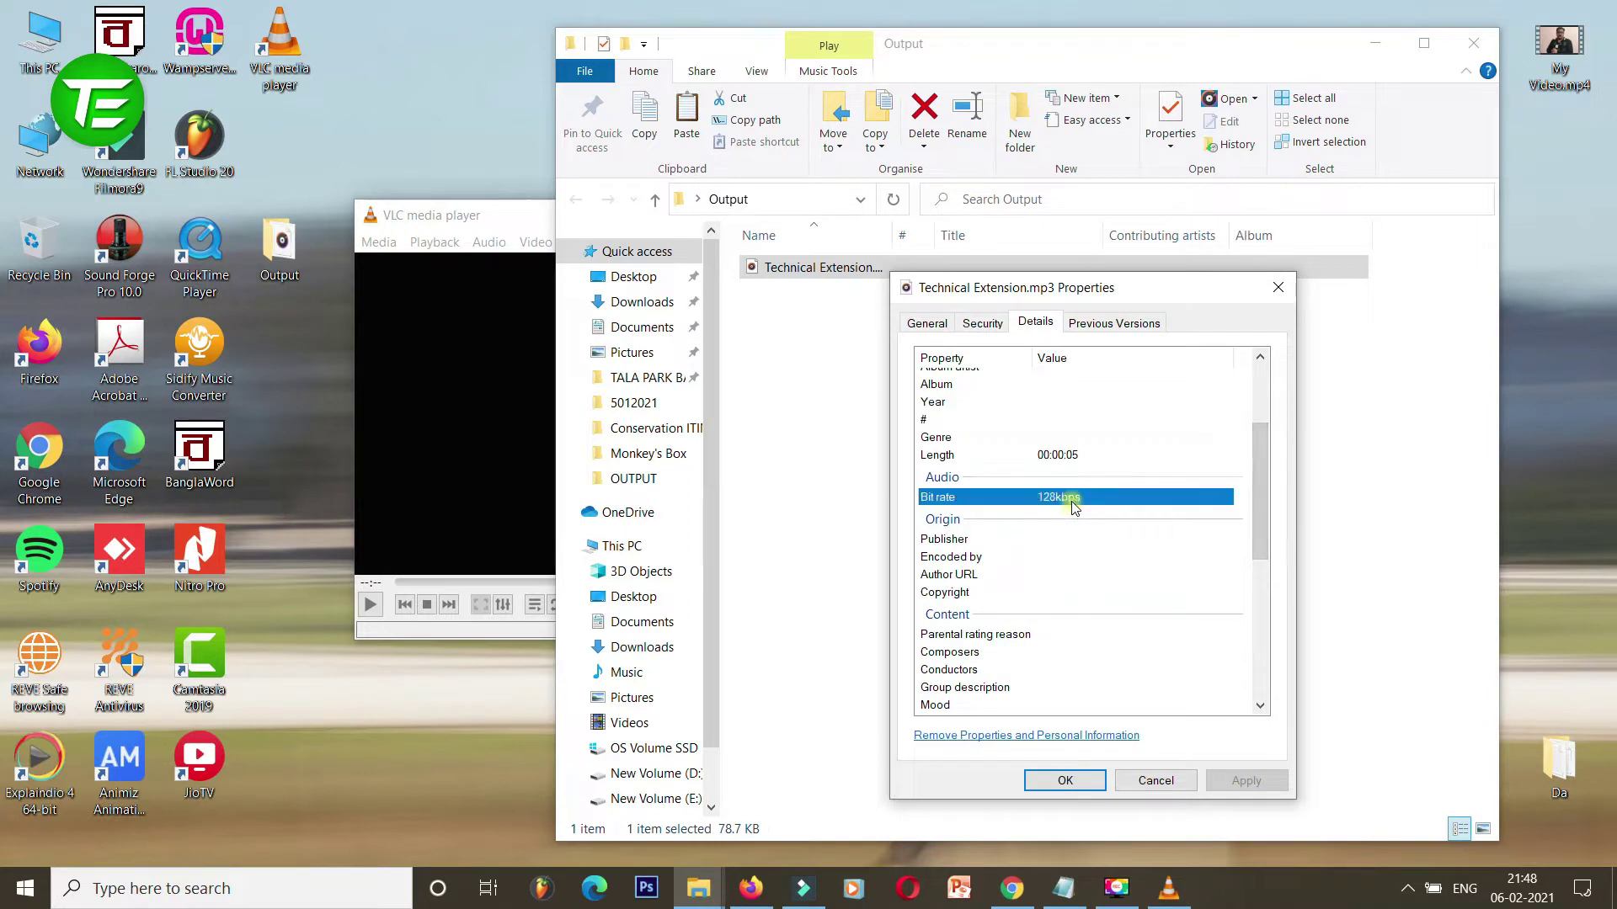
{"action": "left_click_drag", "start_coordinate": [1263, 537], "coordinate": [1263, 711]}
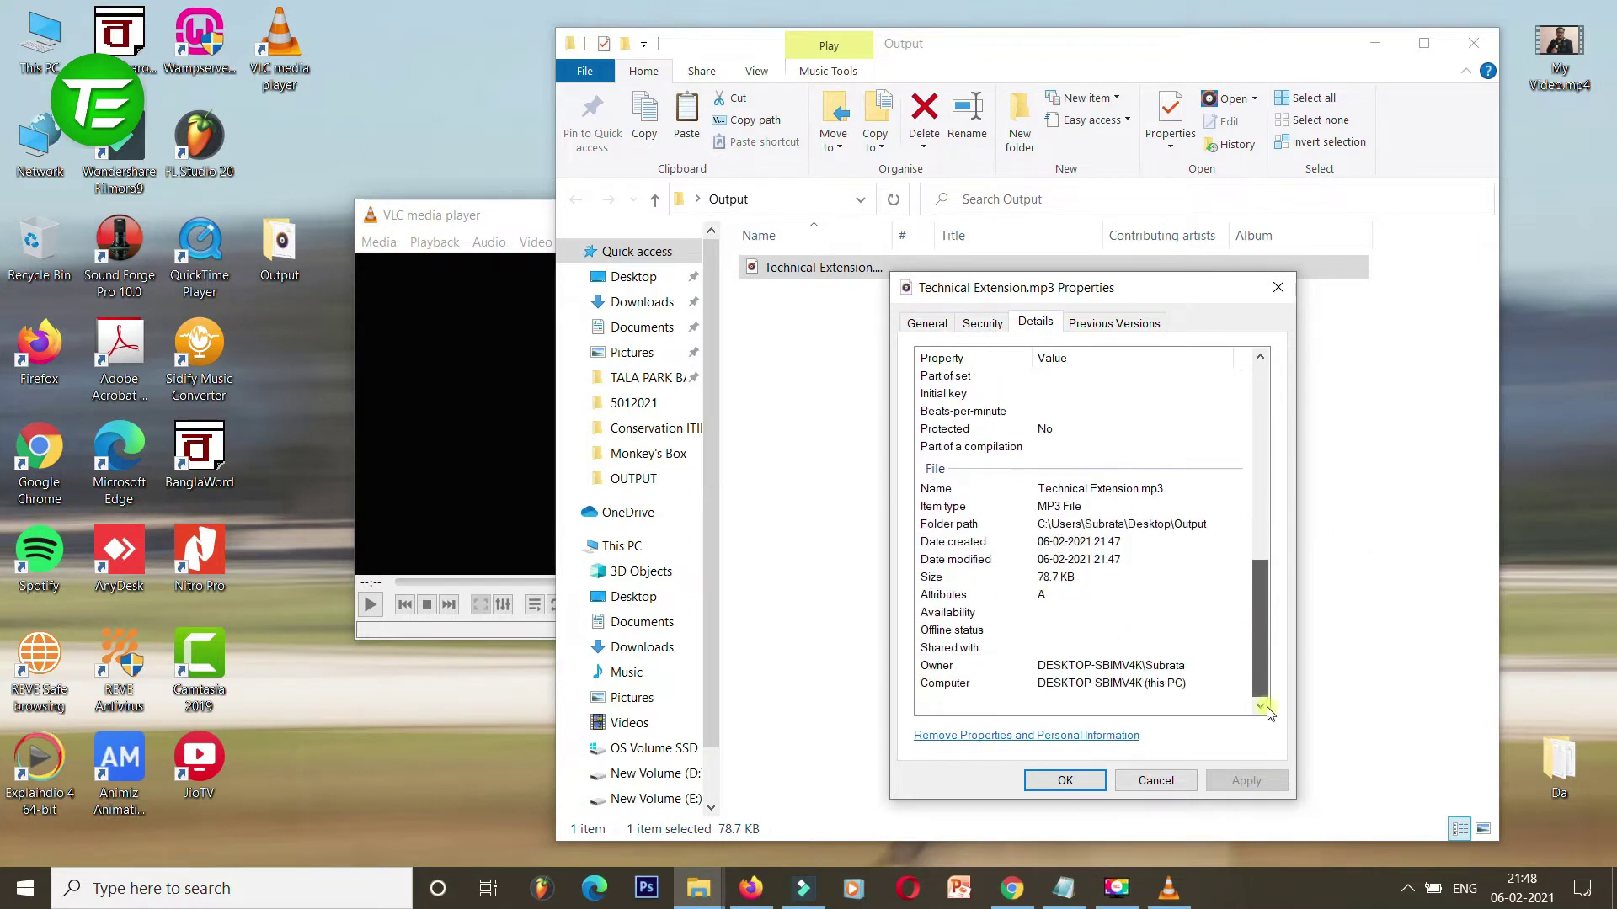
{"action": "left_click", "coordinate": [1122, 775]}
- Switch to VLC media player and turn on looping for the playlist
{"action": "left_click", "coordinate": [537, 215]}
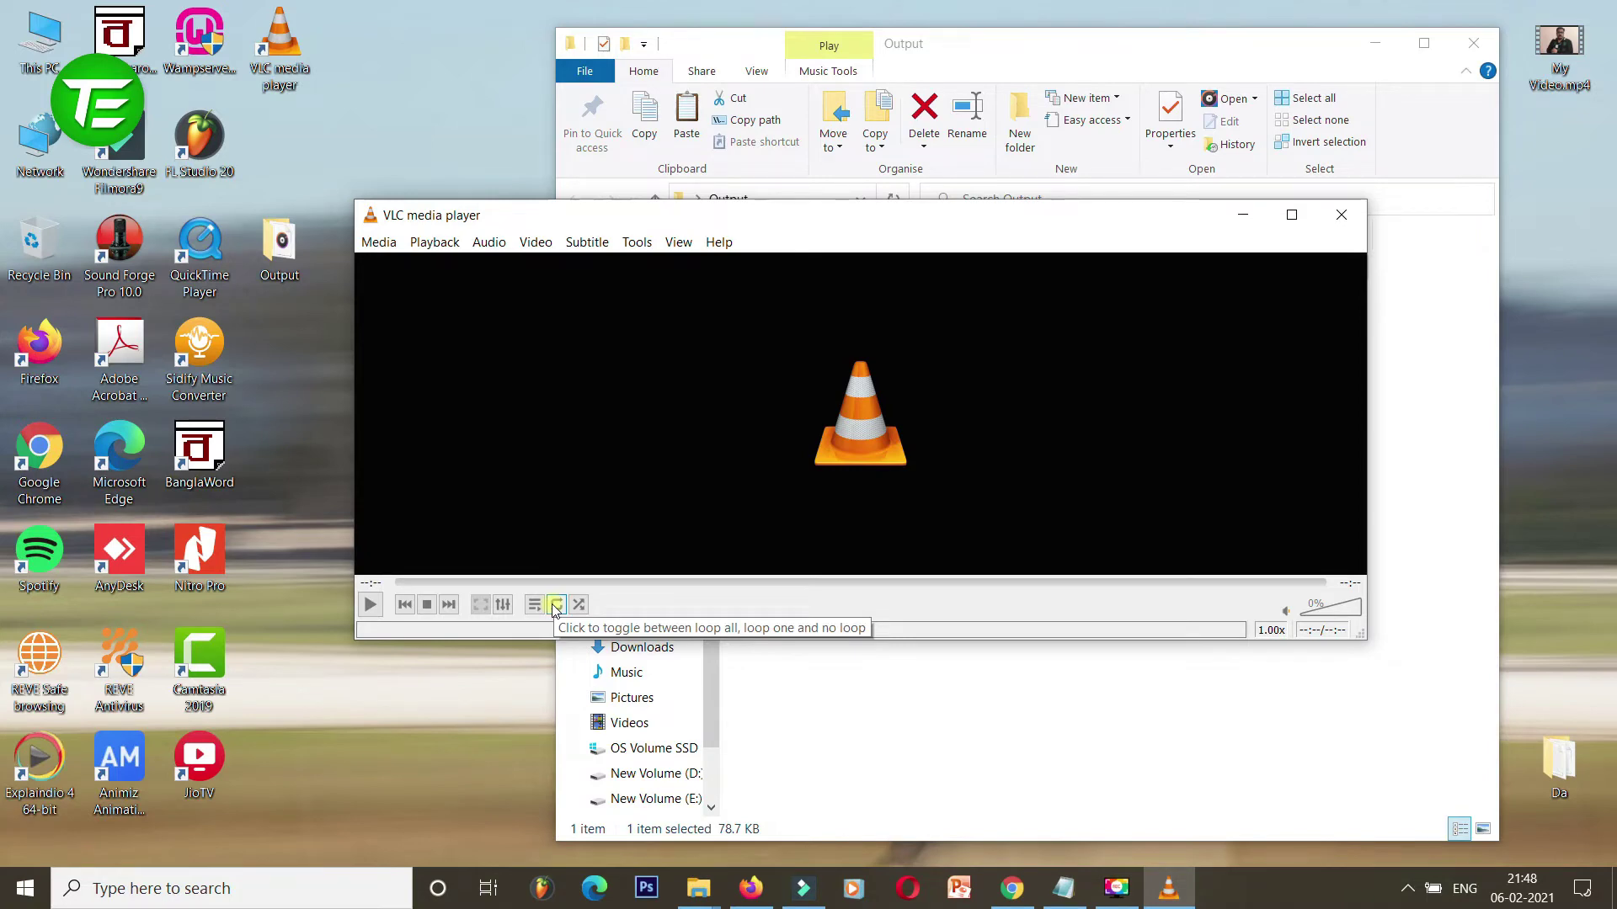
{"action": "left_click", "coordinate": [558, 611]}
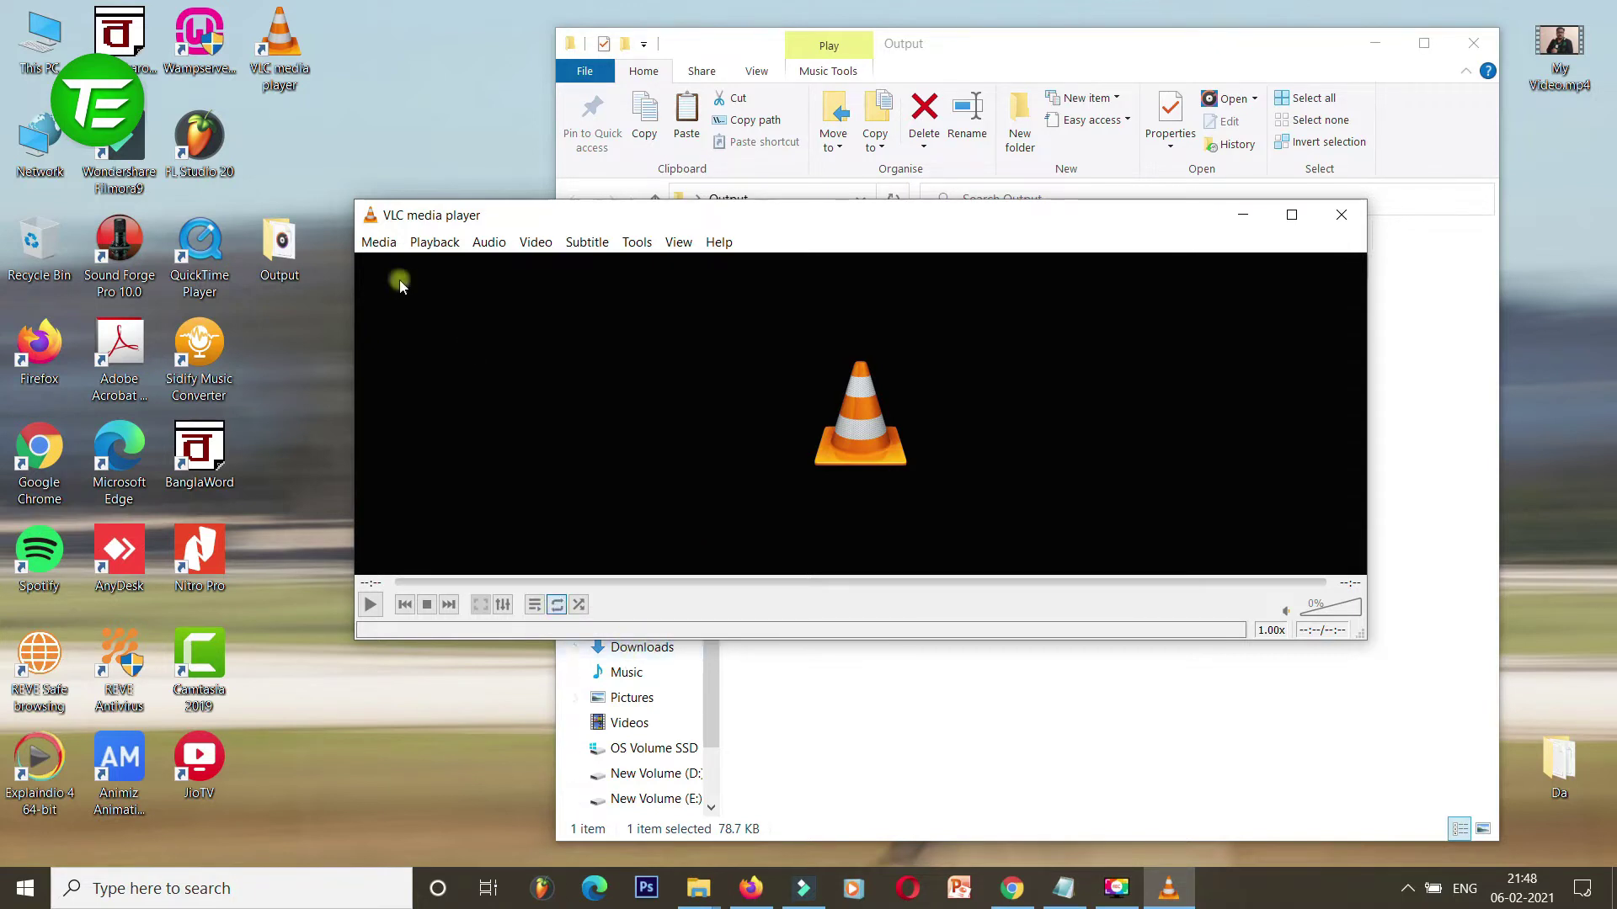
- Begin a new conversion with My Video.mp4 from the desktop as the source and open its conversion settings
{"action": "left_click", "coordinate": [378, 245]}
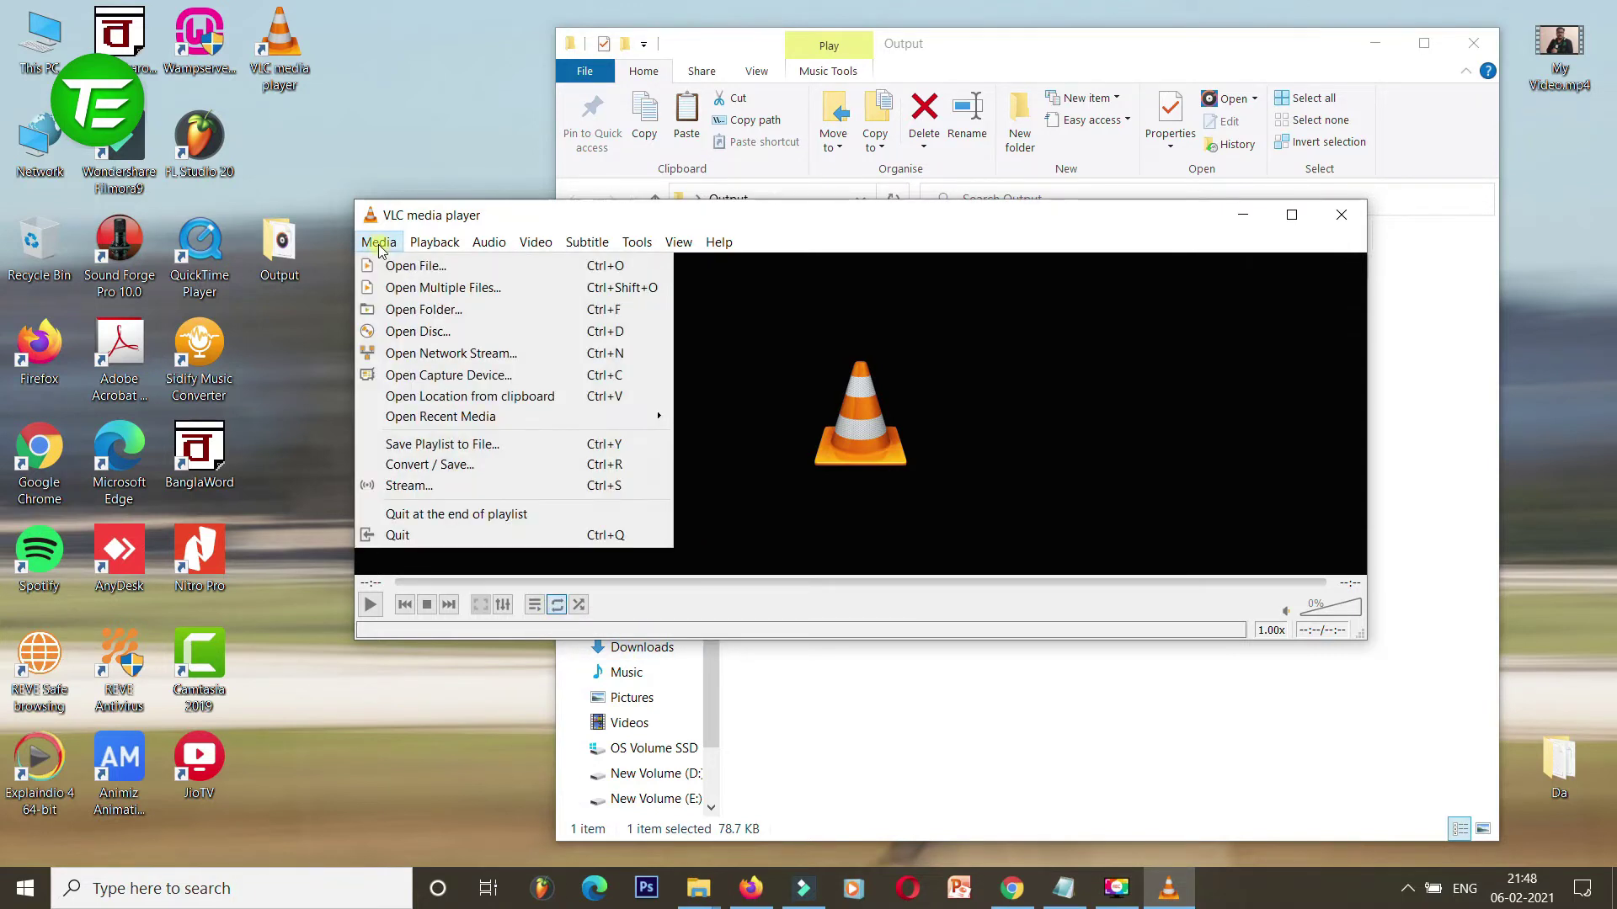
{"action": "left_click", "coordinate": [442, 464]}
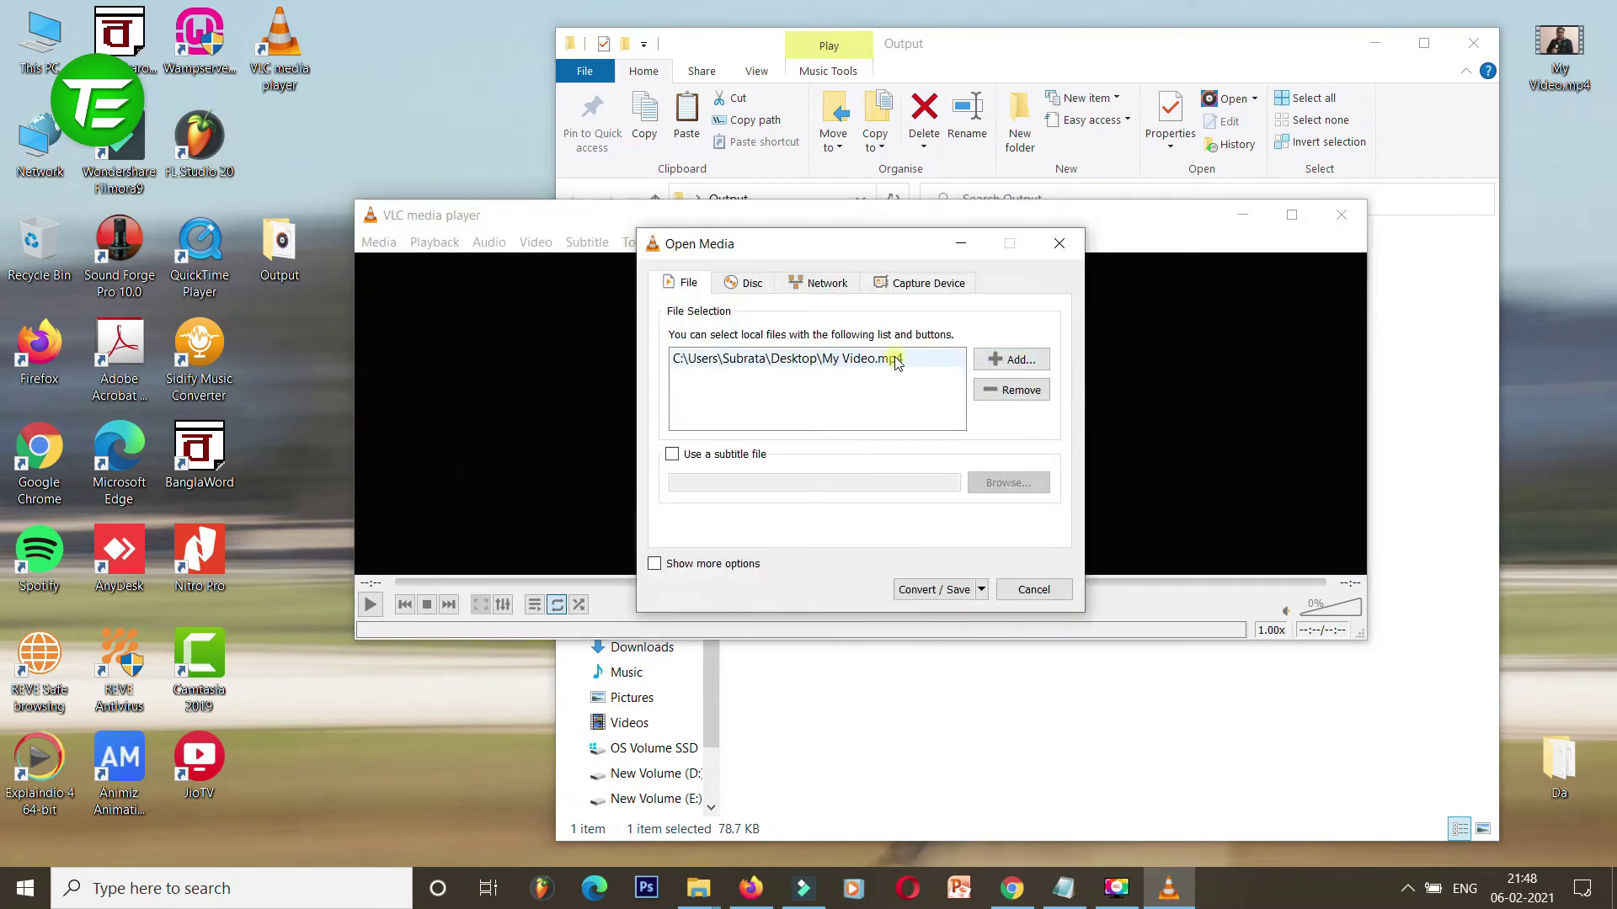
{"action": "left_click", "coordinate": [982, 590]}
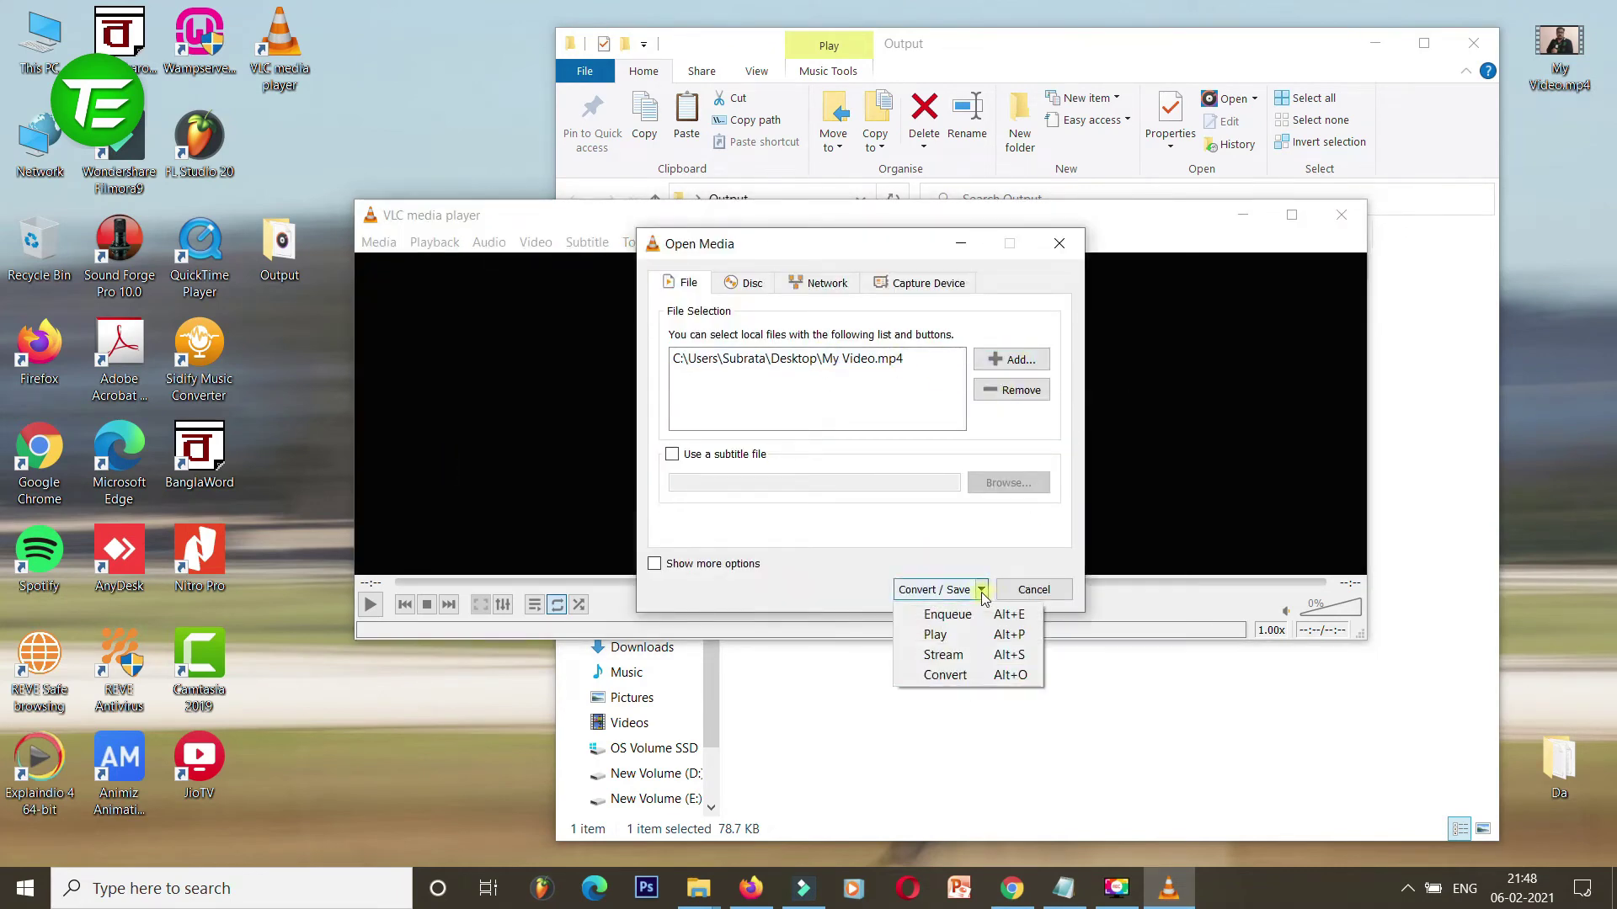
{"action": "left_click", "coordinate": [968, 676]}
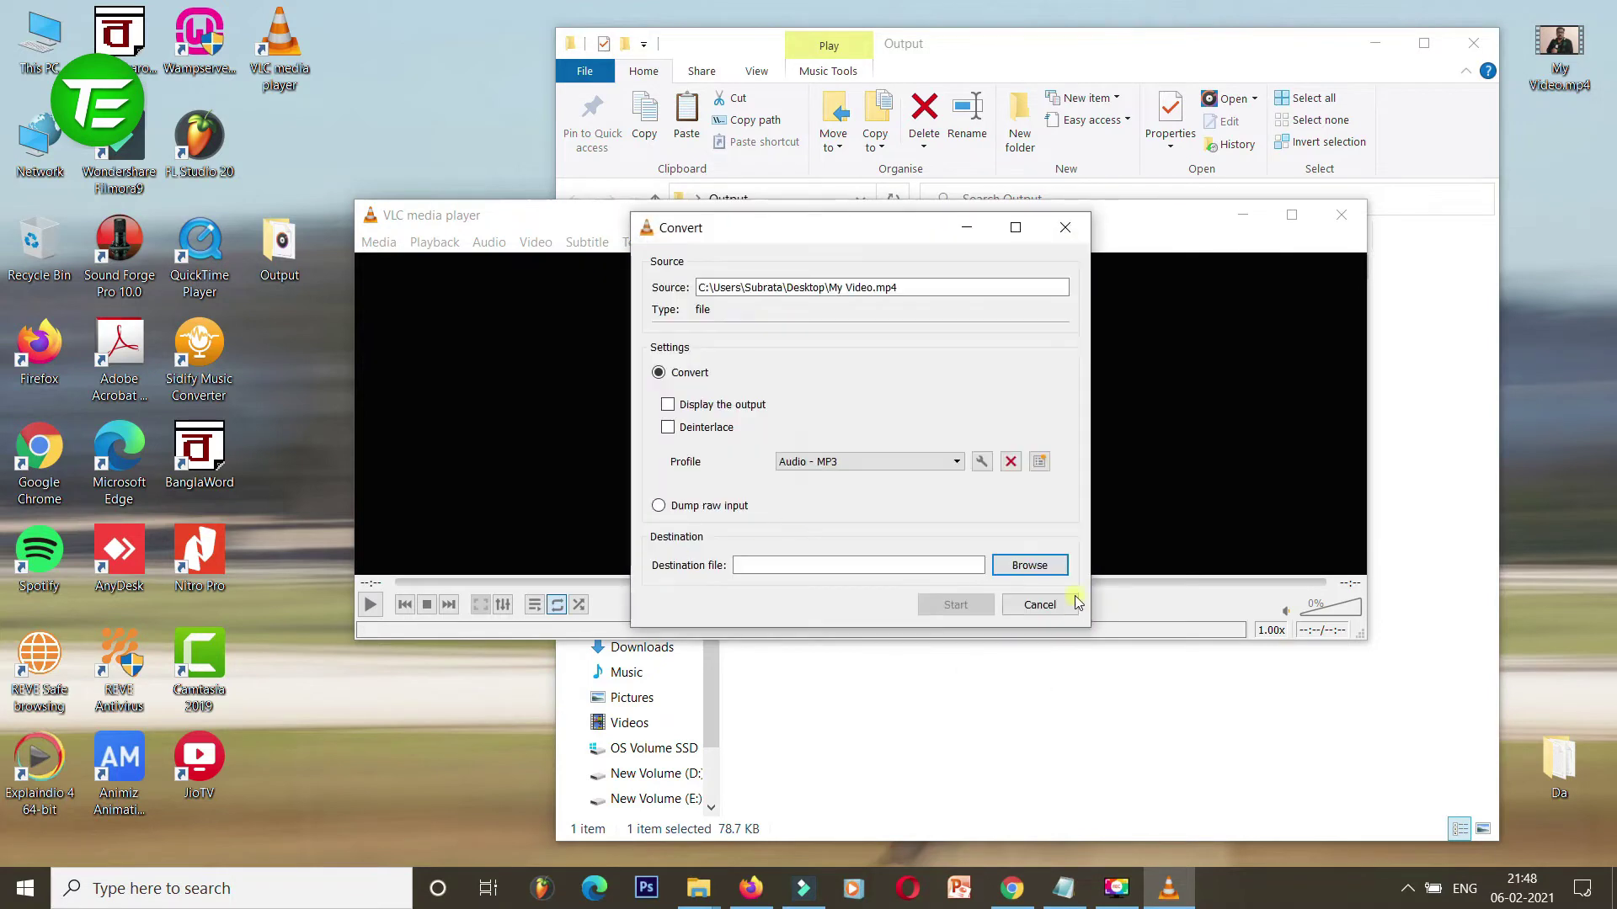
- Set the destination to TE.mp3 in the Output folder and start the conversion
{"action": "left_click", "coordinate": [1029, 565]}
{"action": "key", "text": "Return"}
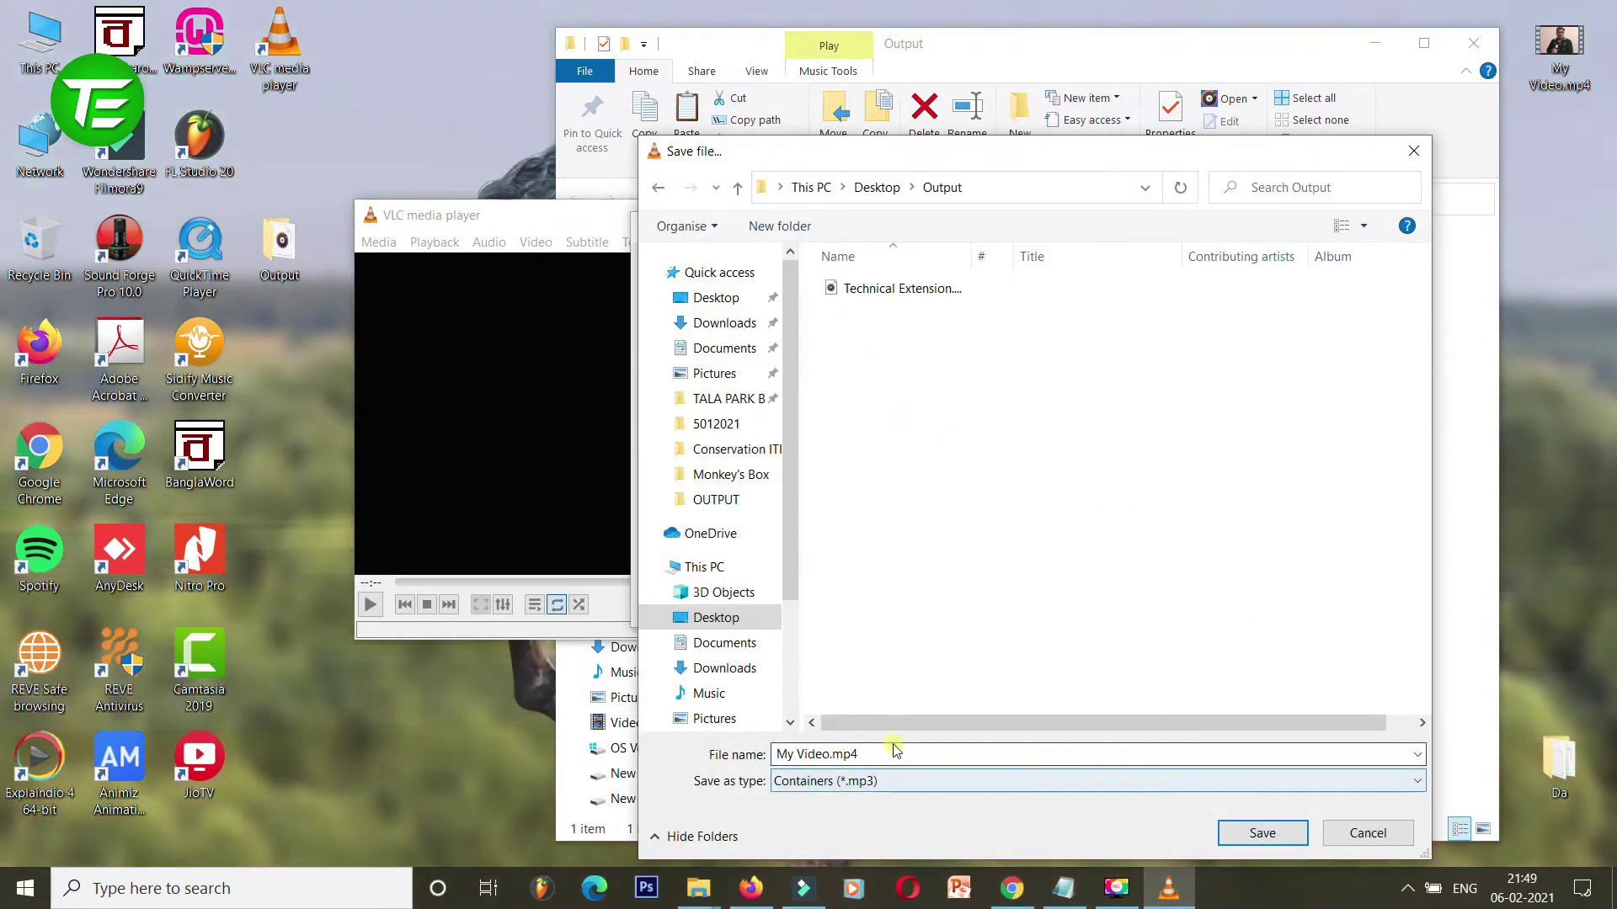
{"action": "type", "text": "TE"}
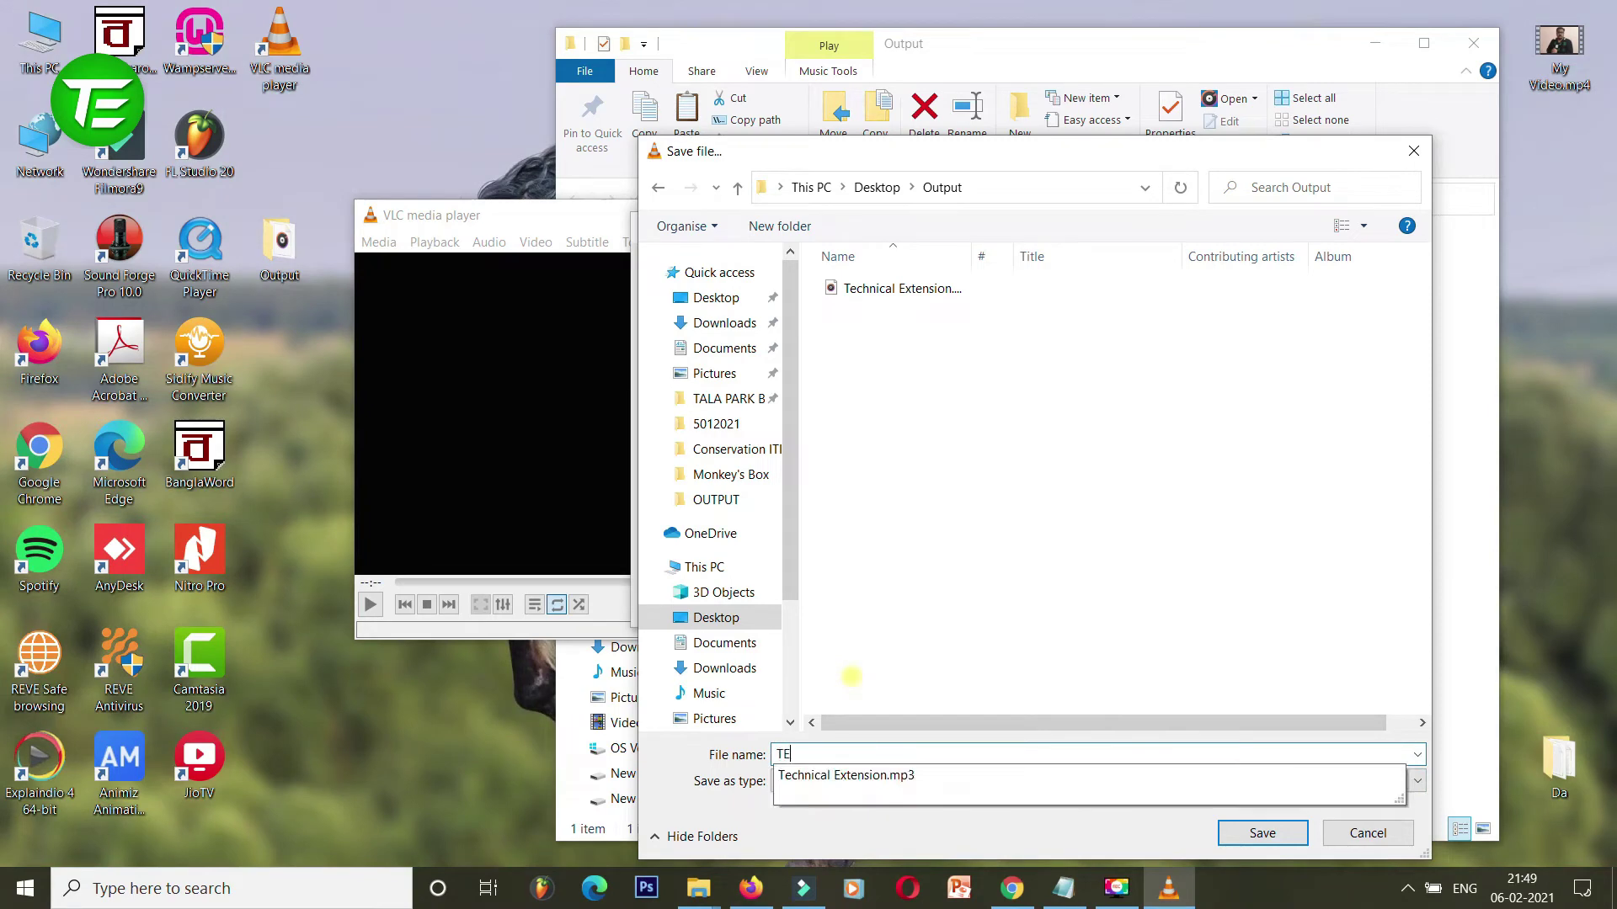
{"action": "left_click", "coordinate": [1011, 661]}
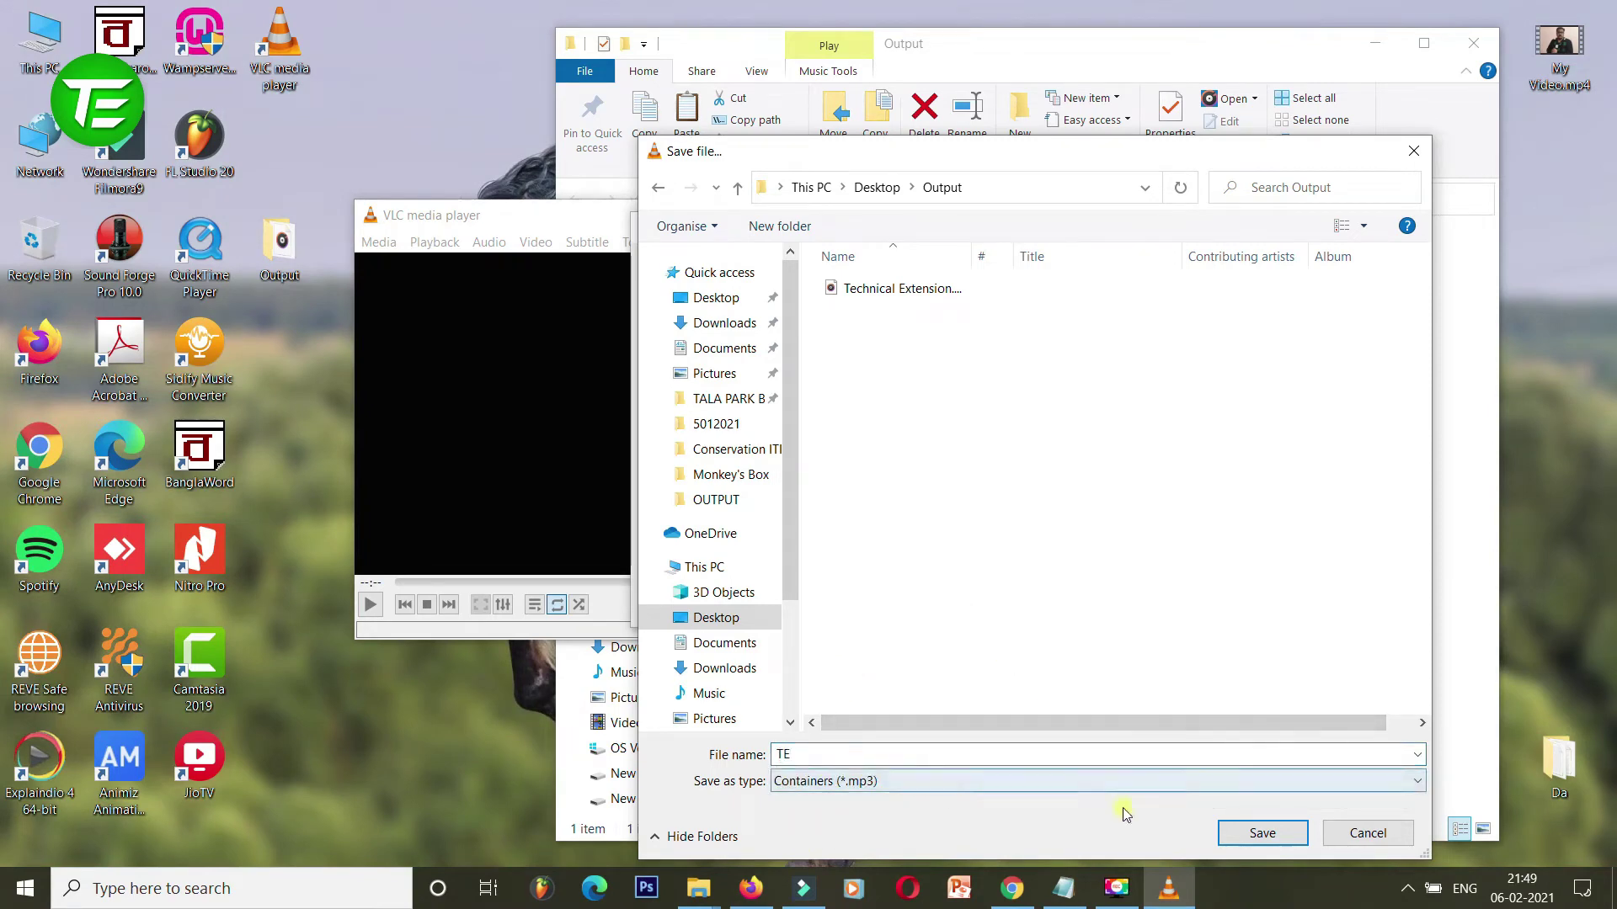
{"action": "left_click", "coordinate": [1263, 833]}
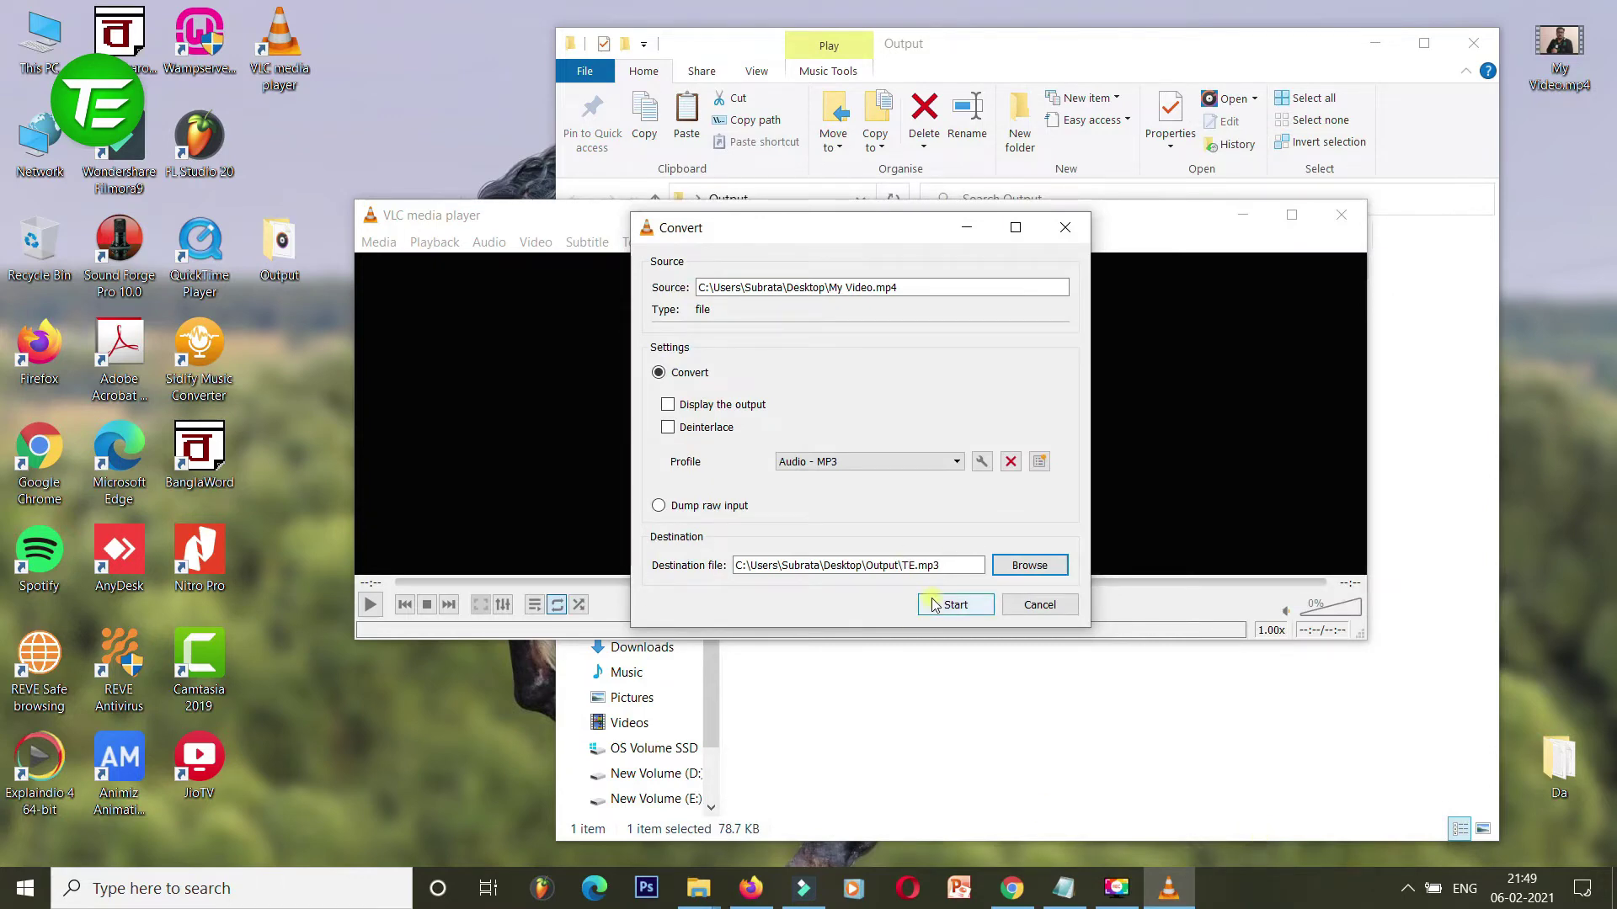
{"action": "left_click", "coordinate": [935, 605]}
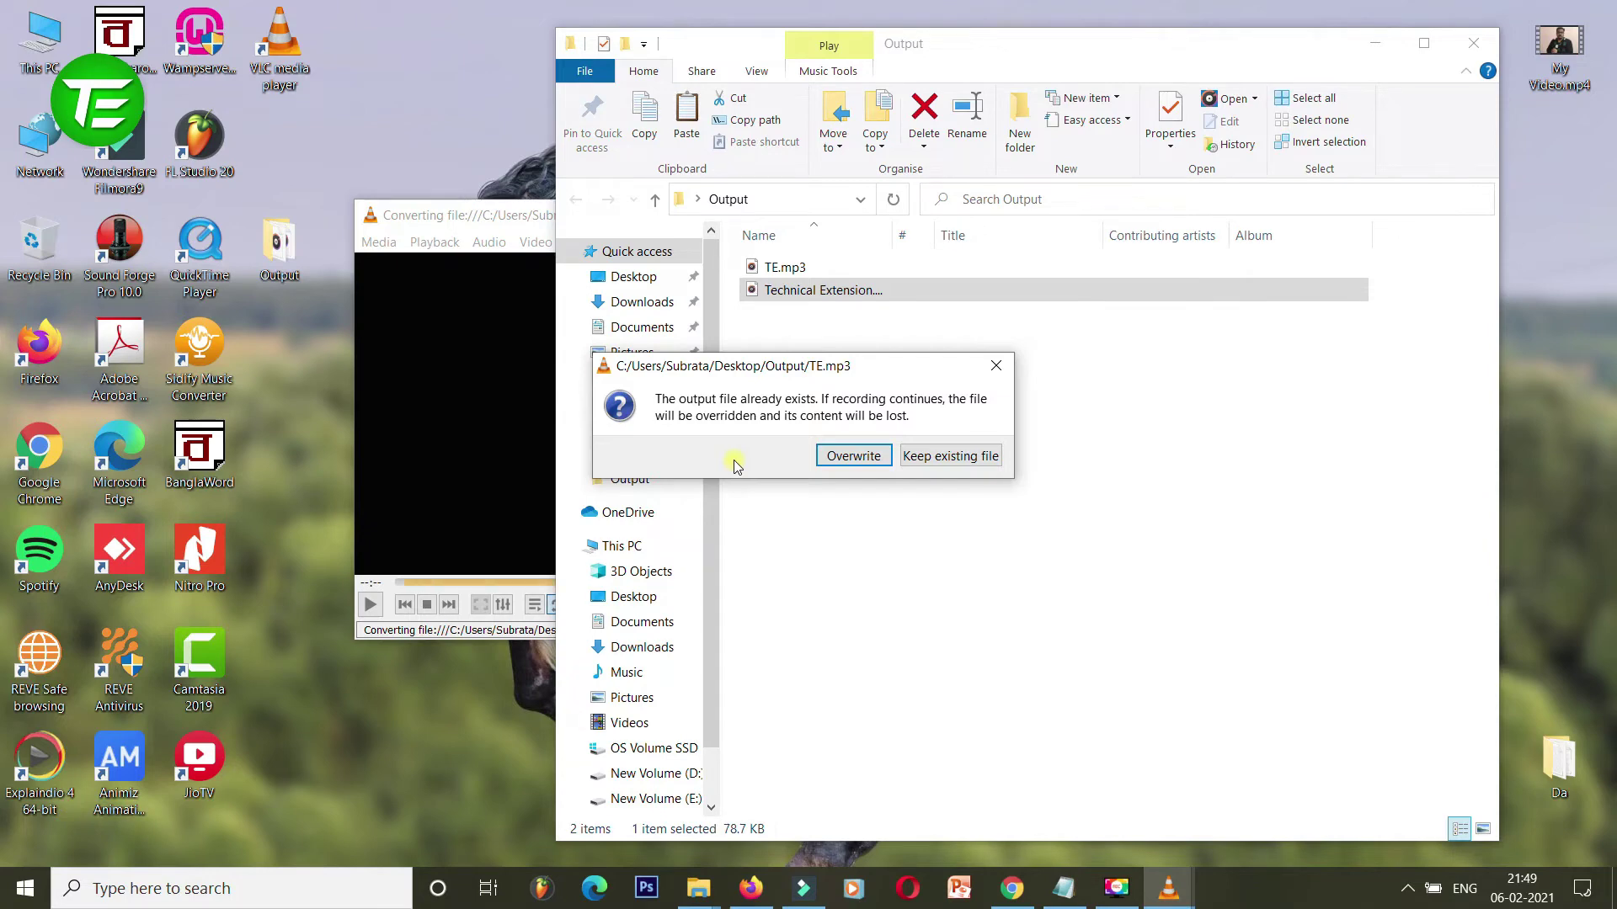
- Dismiss the repeated overwrite prompts for TE.mp3 without choosing to overwrite or keep the file
{"action": "left_click", "coordinate": [1011, 383]}
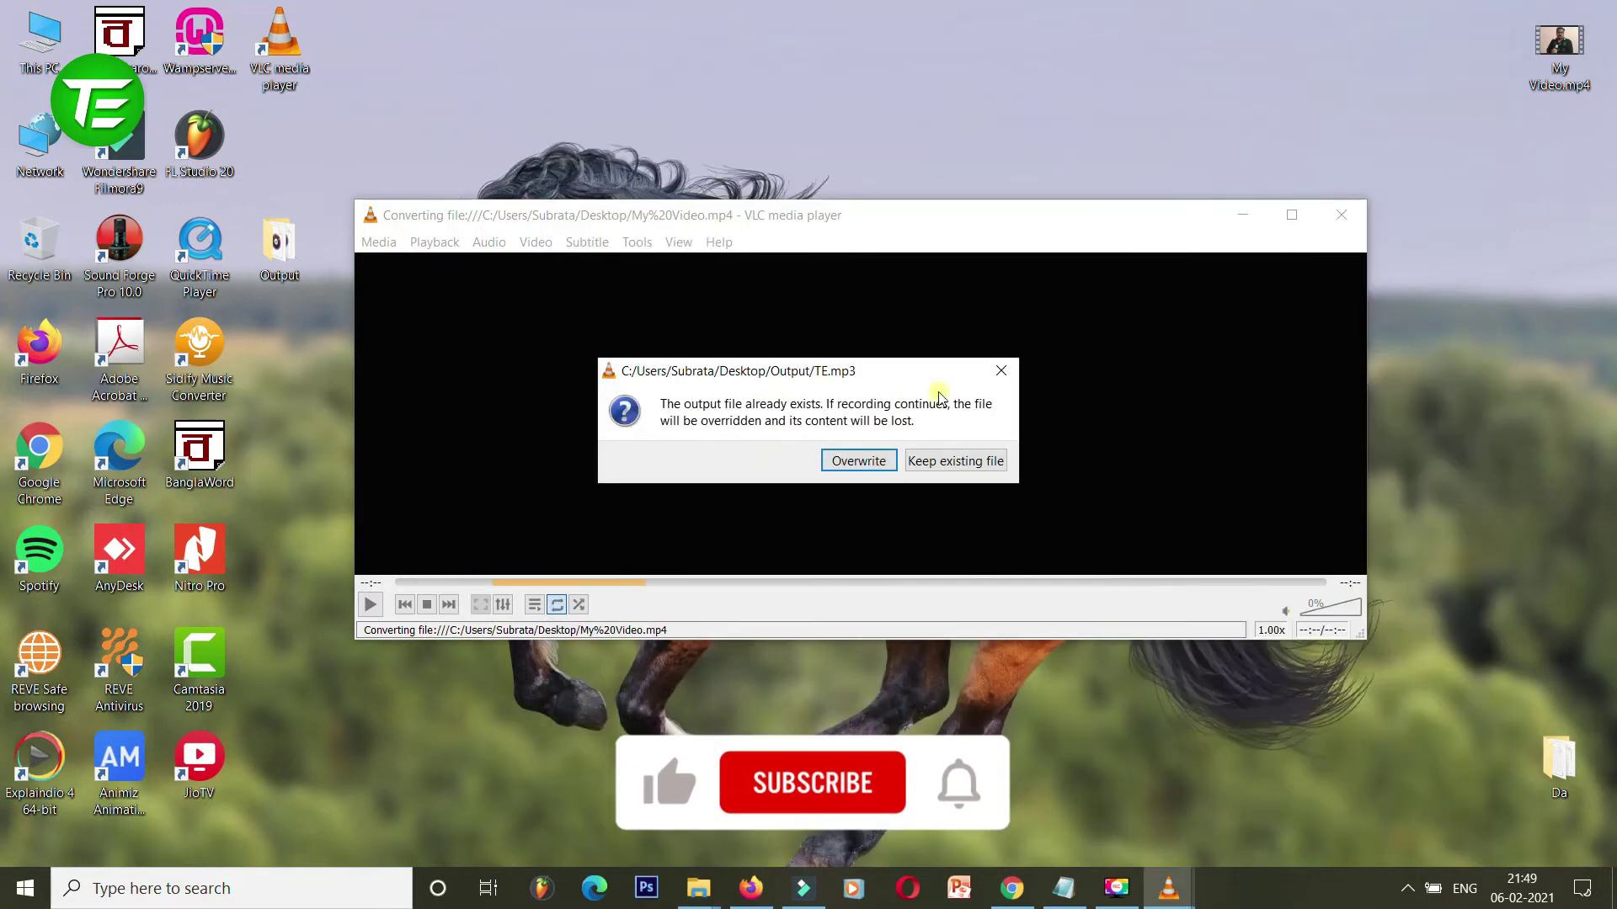
{"action": "left_click", "coordinate": [1009, 374]}
{"action": "left_click", "coordinate": [1009, 374]}
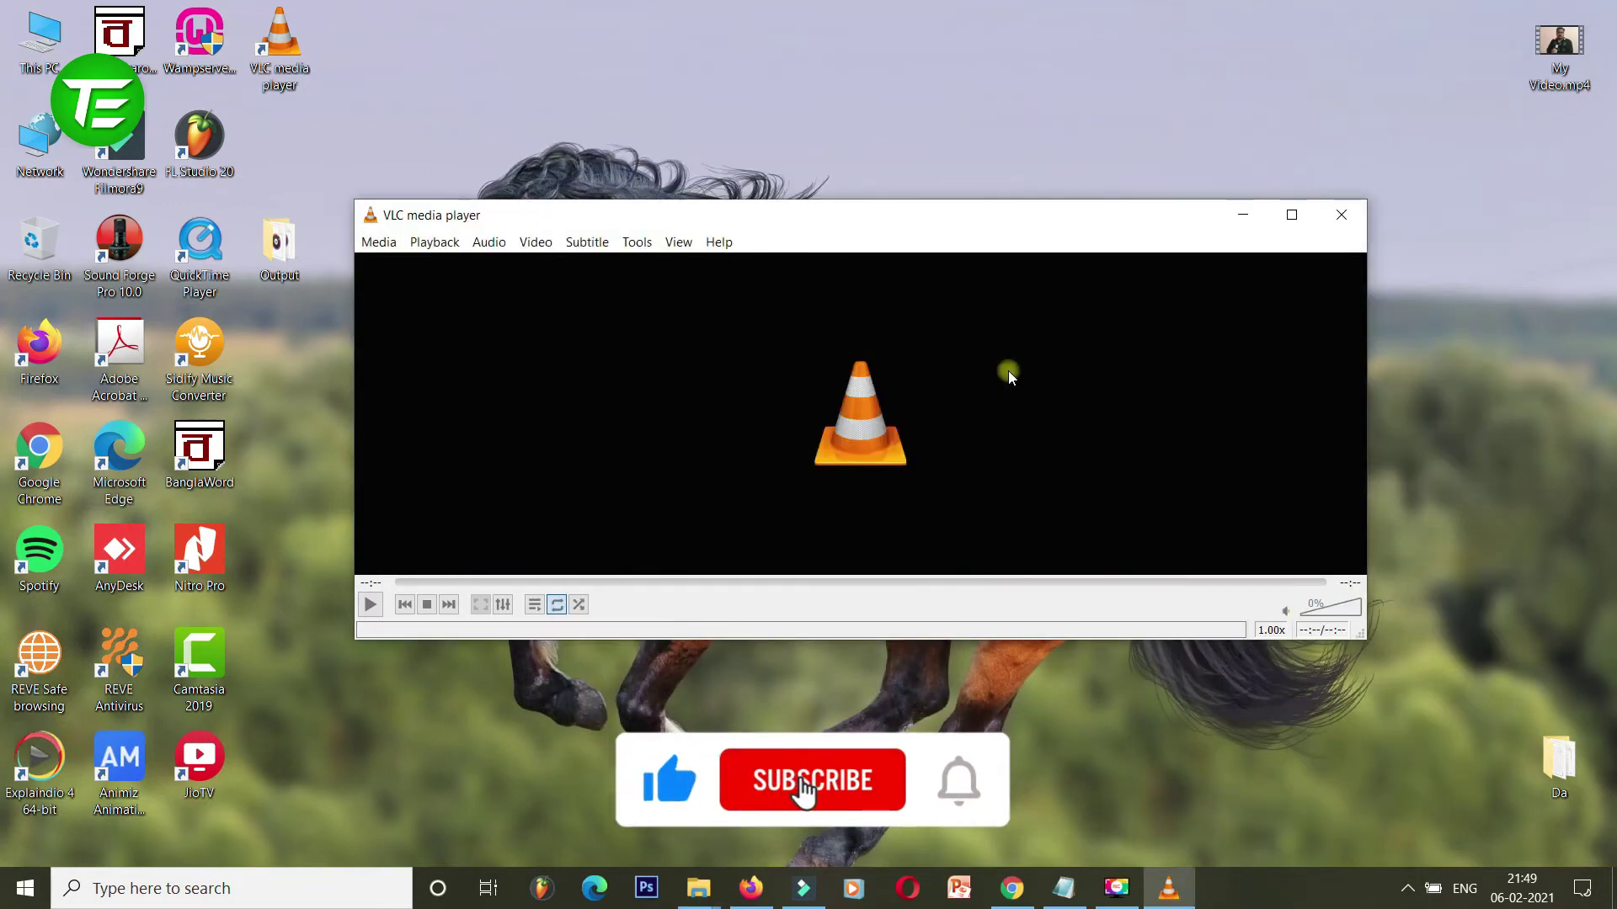